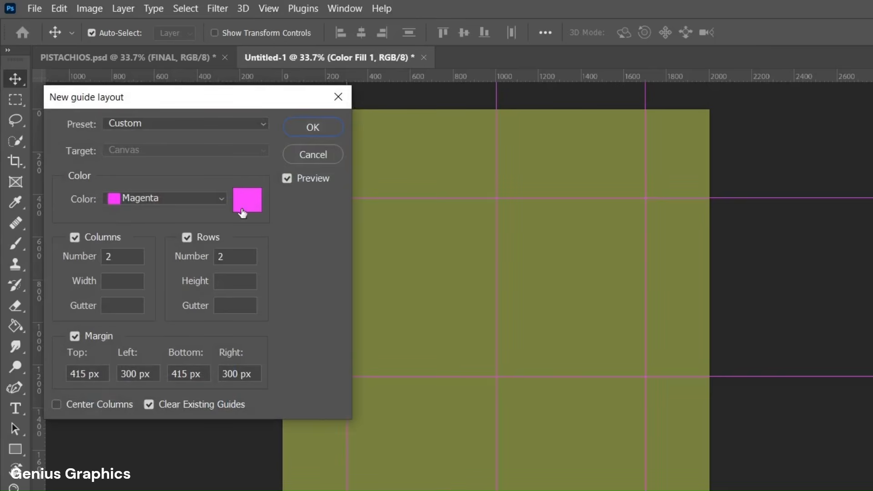
Step: Apply the guide layout with 2 columns, 2 rows, 415 px top and bottom margins and 300 px side margins
{"action": "left_click", "coordinate": [311, 129]}
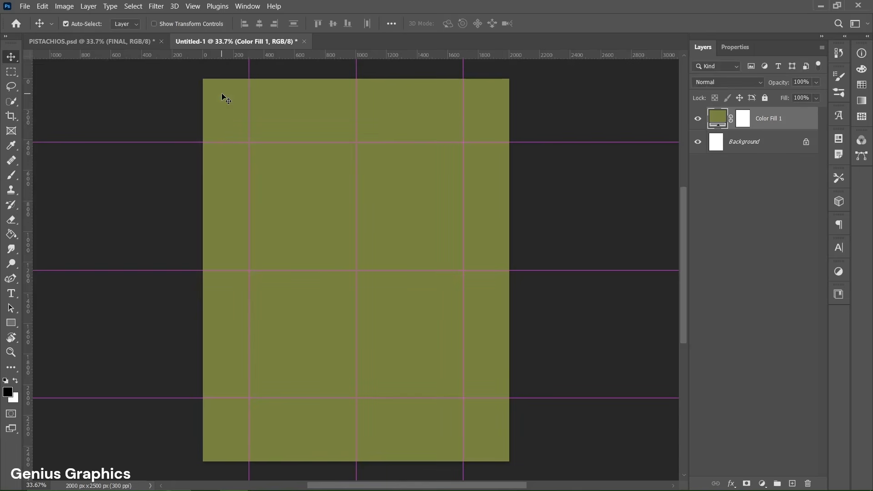
Step: Add a centre-aligned text layer reading PISTACHIOS in 72 pt Taller Evolution Rev at the middle guide intersection
{"action": "left_click_drag", "start_coordinate": [16, 297], "coordinate": [71, 294]}
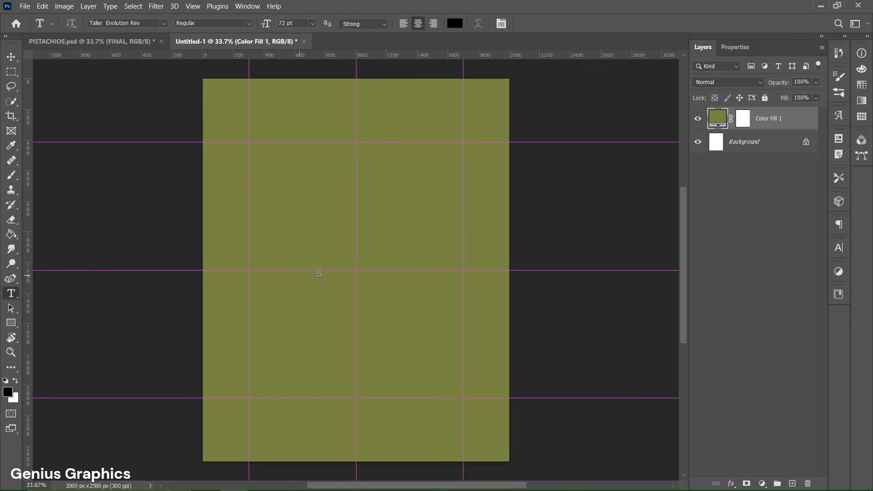
{"action": "left_click", "coordinate": [356, 270]}
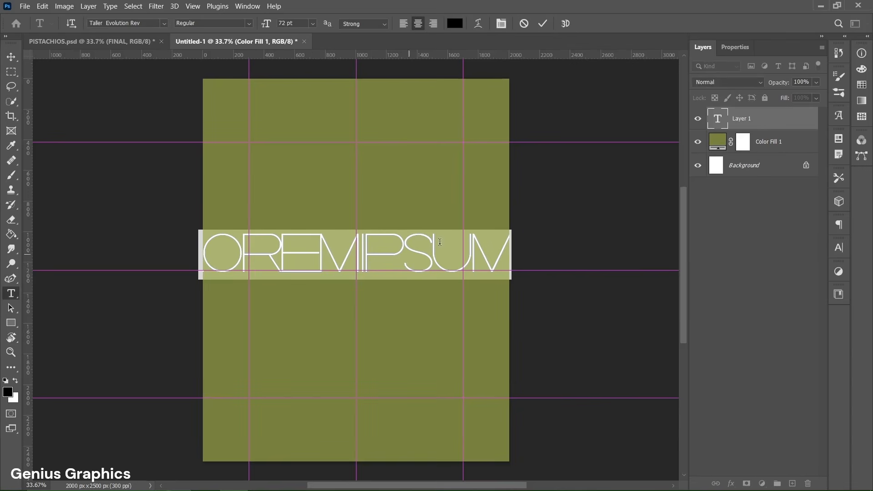
{"action": "left_click", "coordinate": [732, 50]}
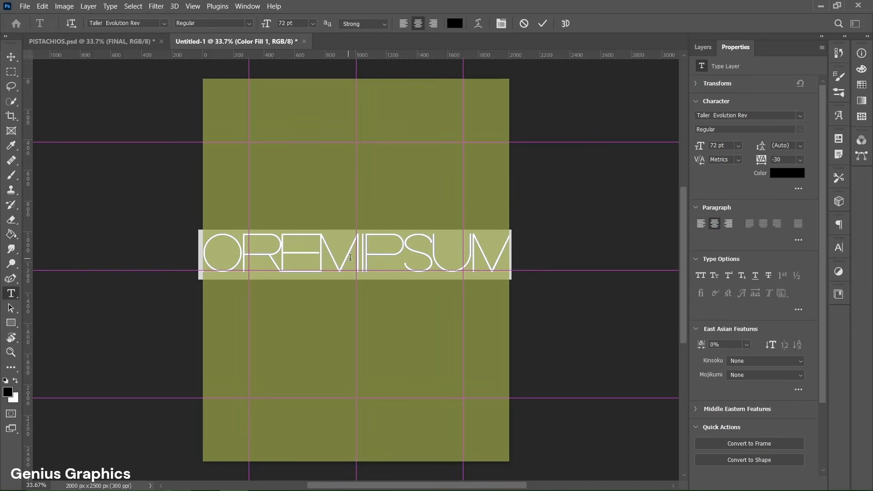
{"action": "type", "text": "PISTAC"}
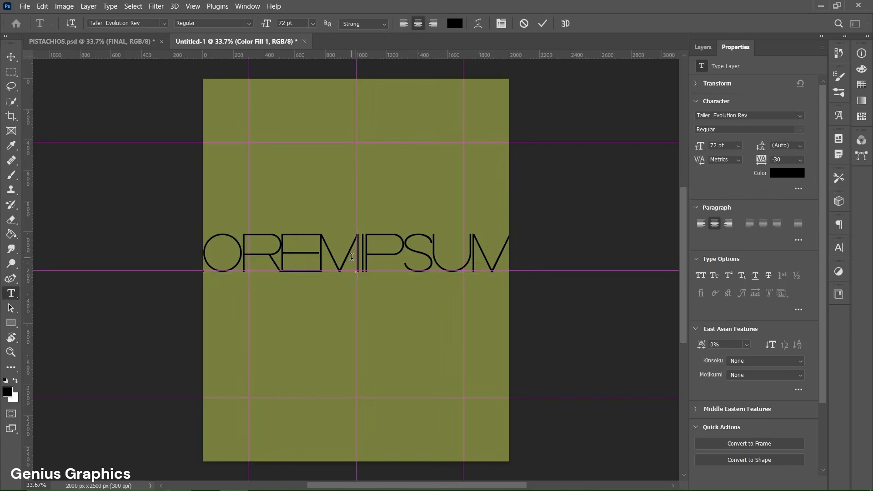
{"action": "type", "text": "HIOS"}
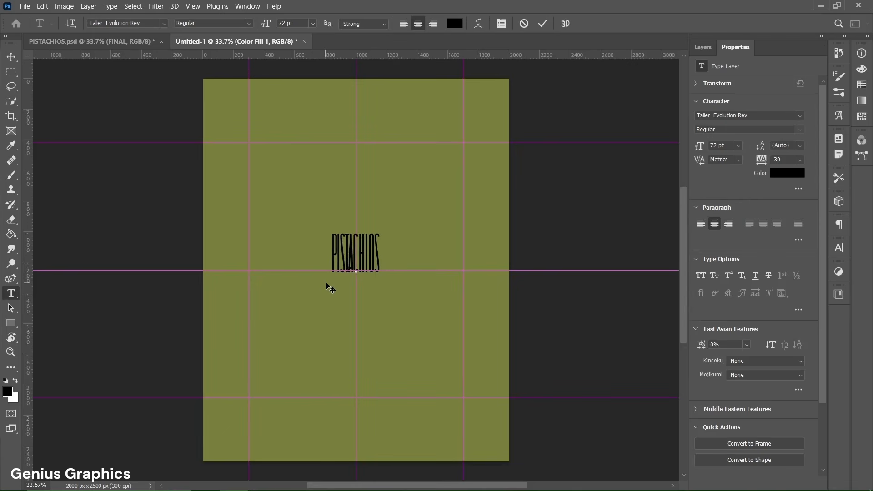
{"action": "left_click", "coordinate": [540, 26]}
Step: Stretch the PISTACHIOS text to fill the area between the margin guides, about 455% wide and 663% high
{"action": "key", "text": "v"}
{"action": "key", "text": "ctrl+t"}
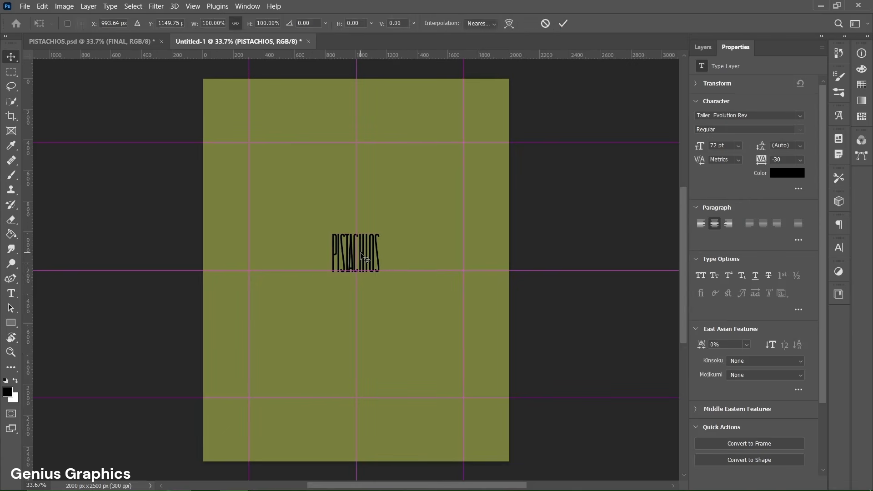
{"action": "left_click_drag", "start_coordinate": [362, 256], "coordinate": [243, 271]}
{"action": "left_click_drag", "start_coordinate": [352, 160], "coordinate": [351, 124]}
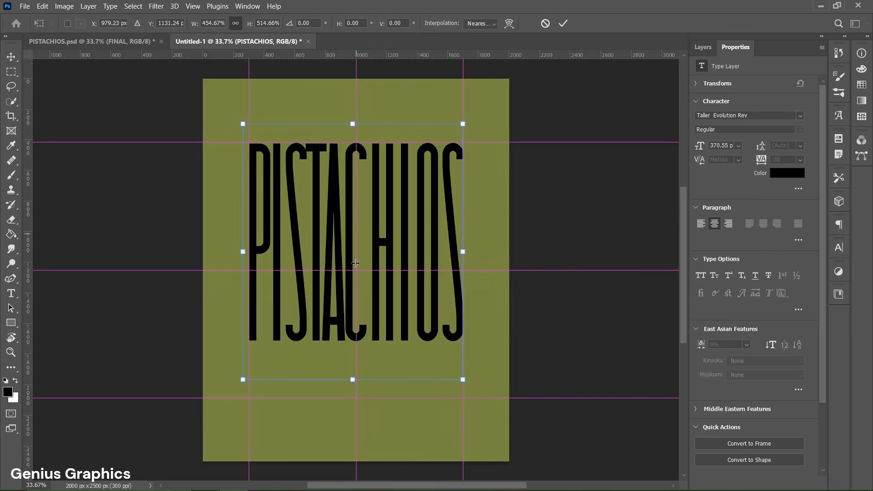
{"action": "left_click_drag", "start_coordinate": [352, 379], "coordinate": [349, 448]}
{"action": "left_click_drag", "start_coordinate": [352, 123], "coordinate": [352, 117]}
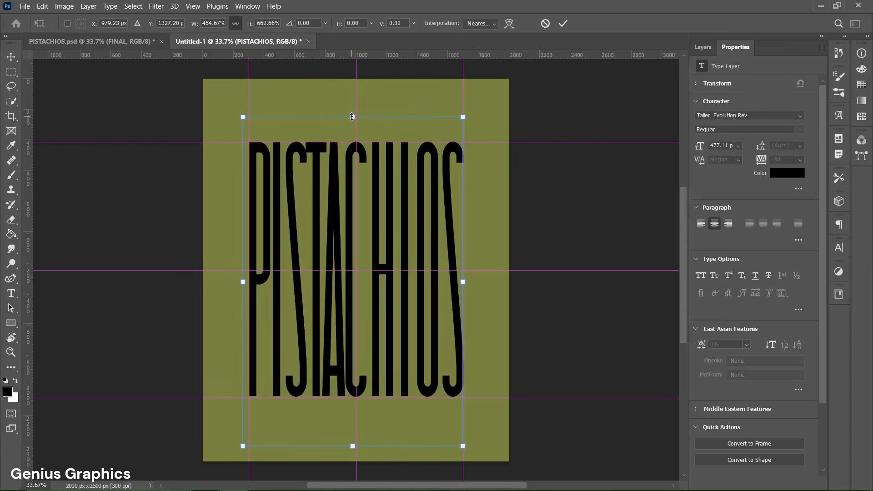
{"action": "left_click", "coordinate": [563, 23]}
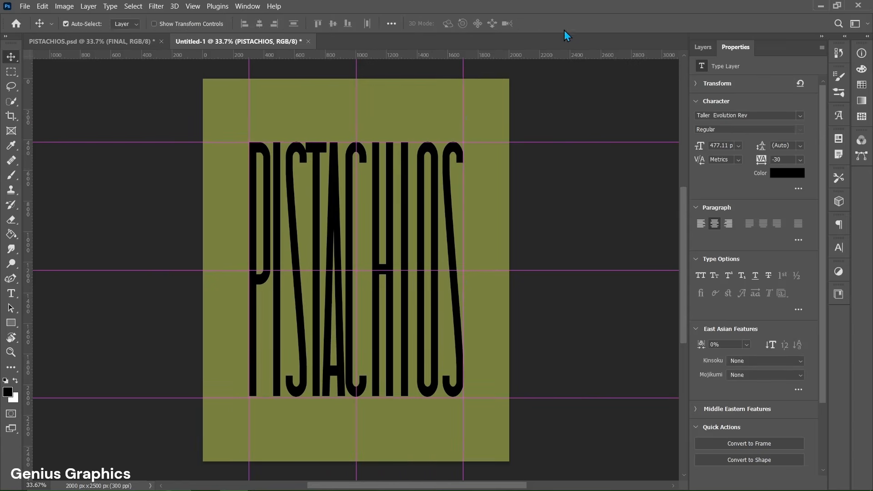
Step: Recolour the large PISTACHIOS text to #404b16 and convert its layer to a smart object
{"action": "double_click", "coordinate": [381, 267]}
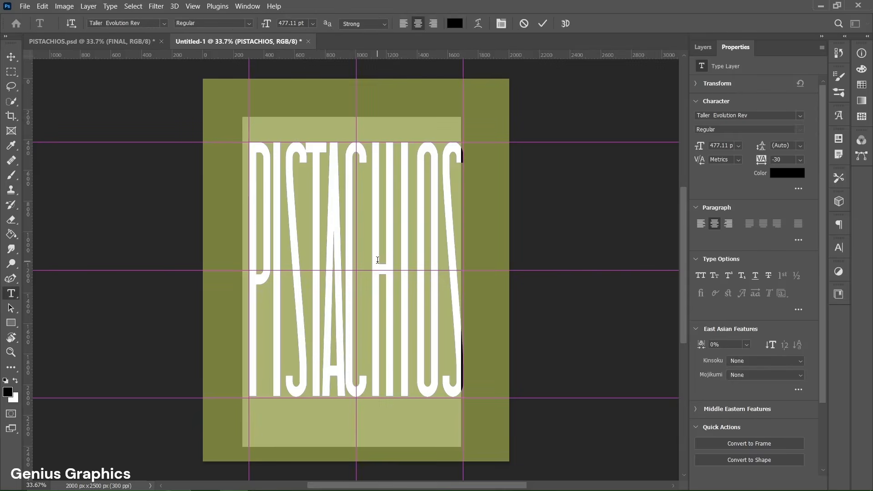
{"action": "left_click", "coordinate": [785, 176]}
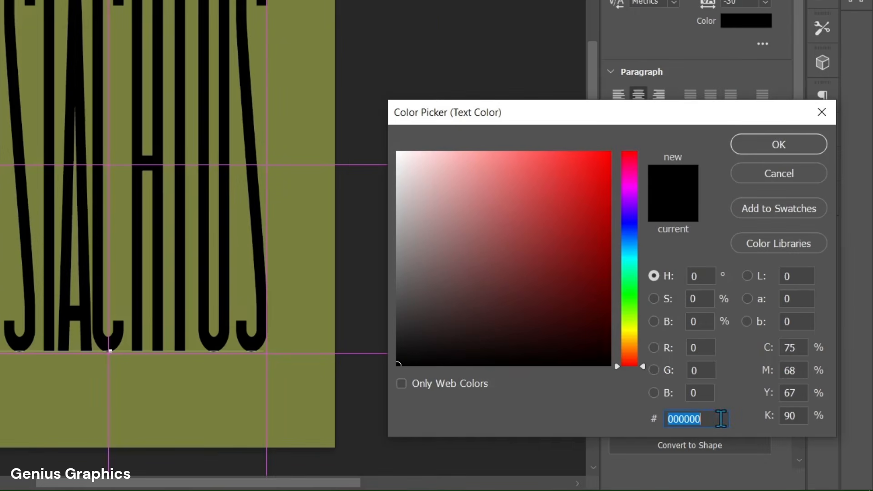
{"action": "type", "text": "404b16"}
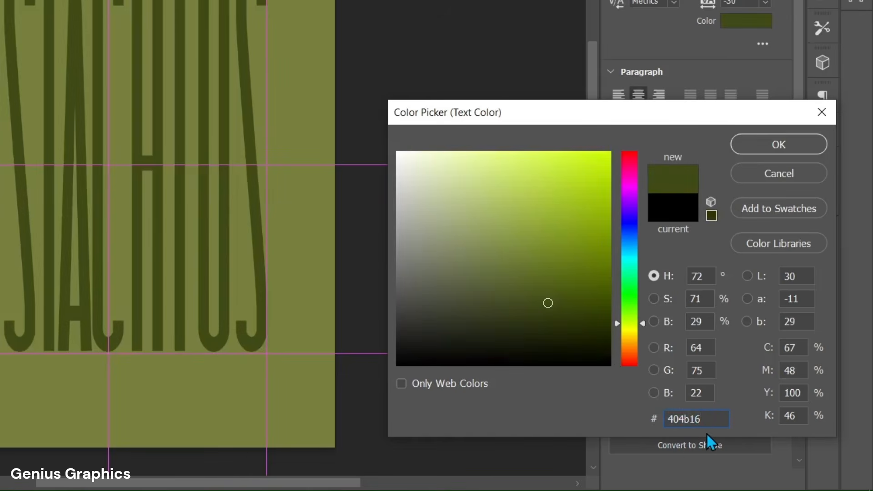
{"action": "left_click", "coordinate": [777, 150]}
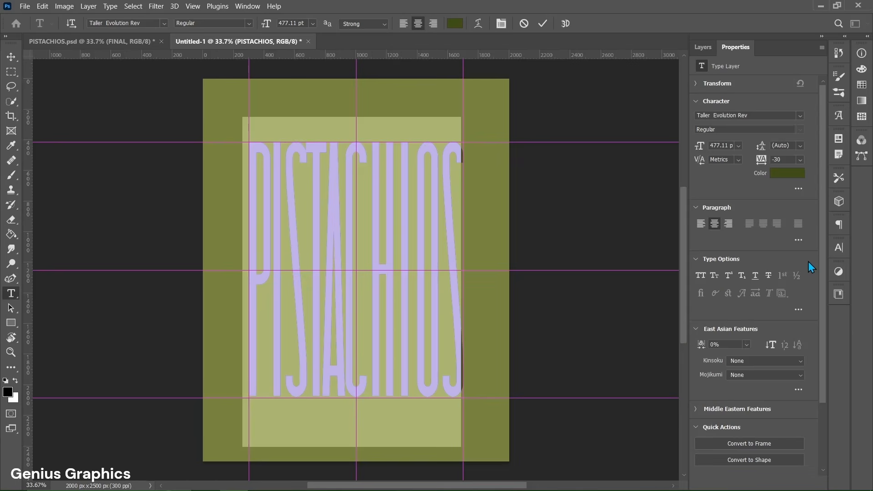
{"action": "left_click", "coordinate": [540, 26]}
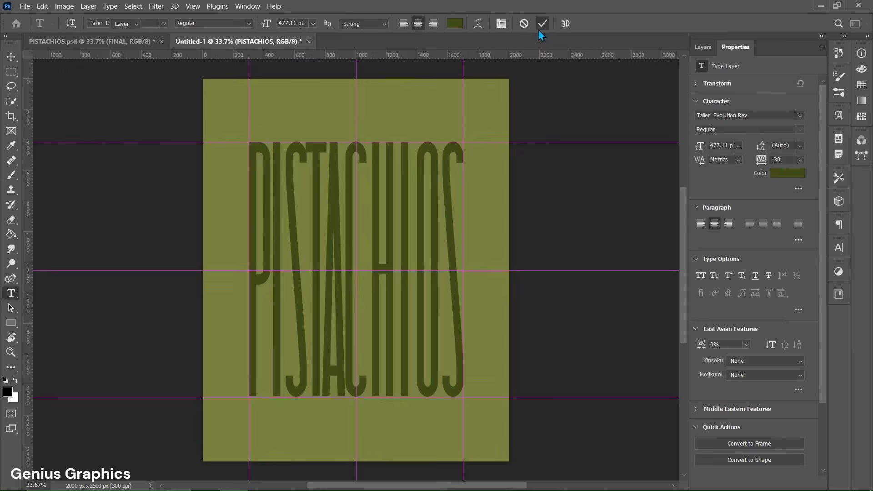
{"action": "key", "text": "v"}
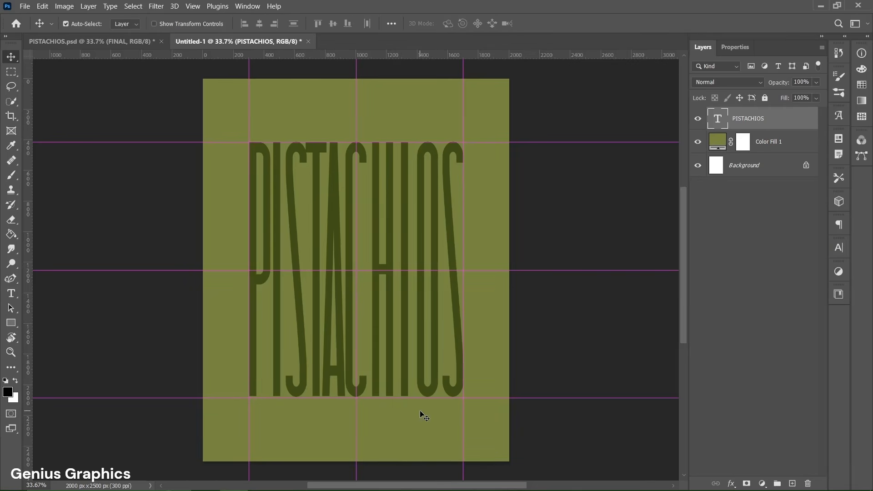
{"action": "right_click", "coordinate": [764, 121]}
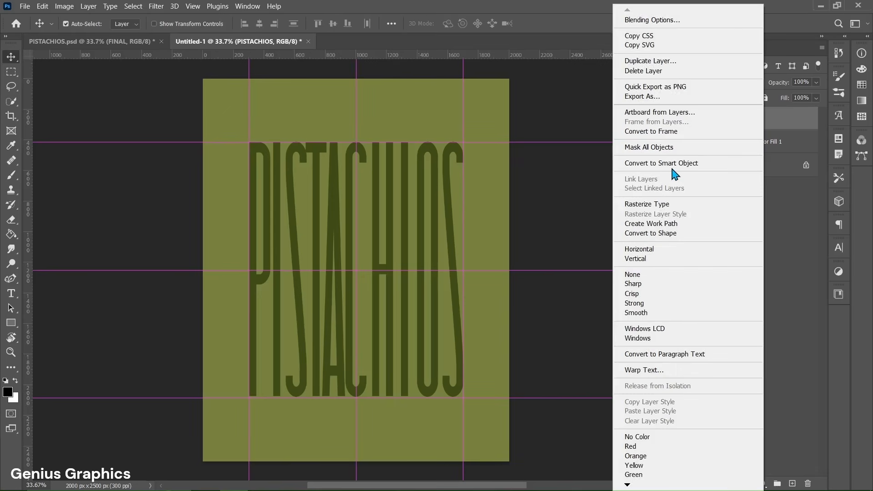
{"action": "left_click", "coordinate": [698, 164]}
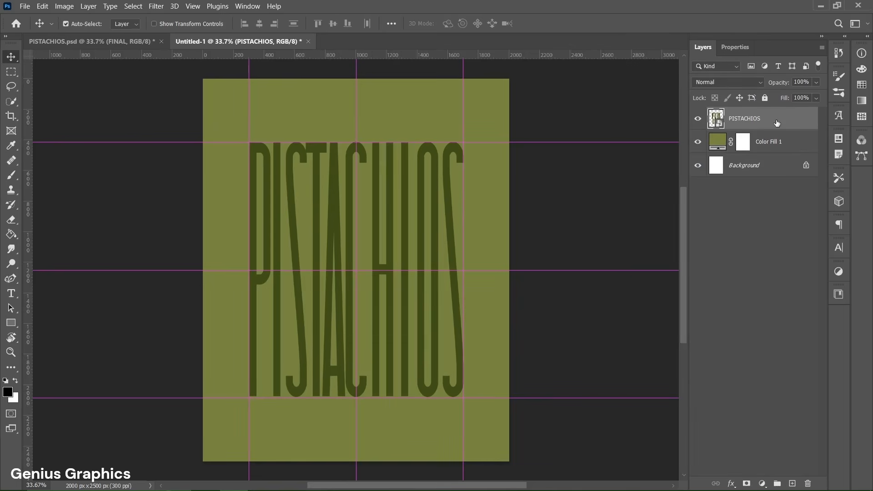
Step: Start a 16.5 pt text line in the Child font above the large title's first letter, coloured #f9e9b5
{"action": "left_click", "coordinate": [18, 293]}
{"action": "left_click", "coordinate": [71, 296]}
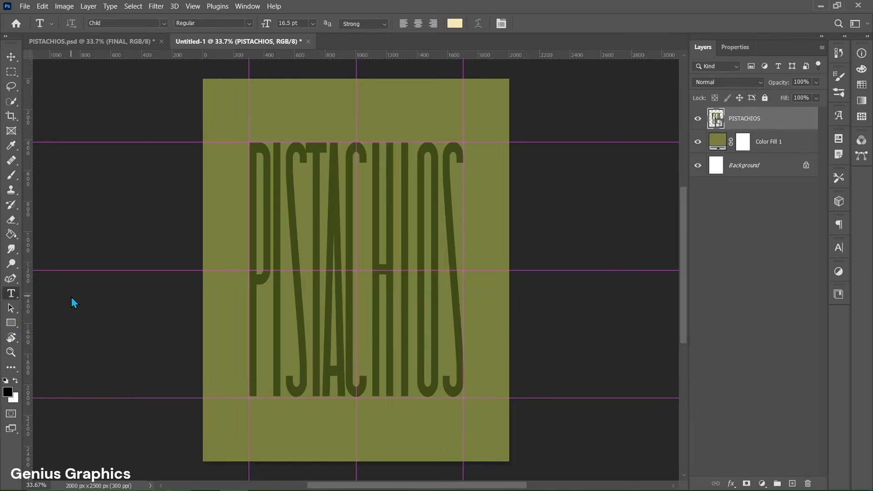
{"action": "left_click", "coordinate": [248, 136]}
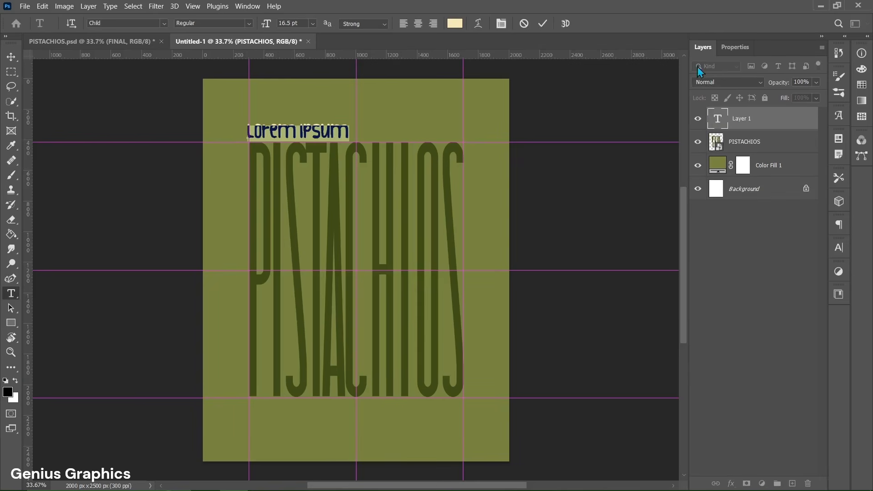
{"action": "left_click", "coordinate": [730, 47]}
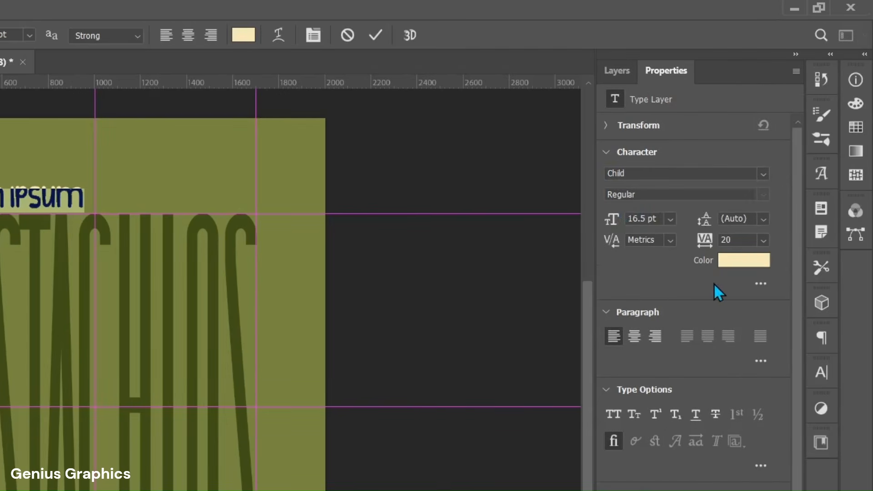
{"action": "left_click", "coordinate": [742, 264]}
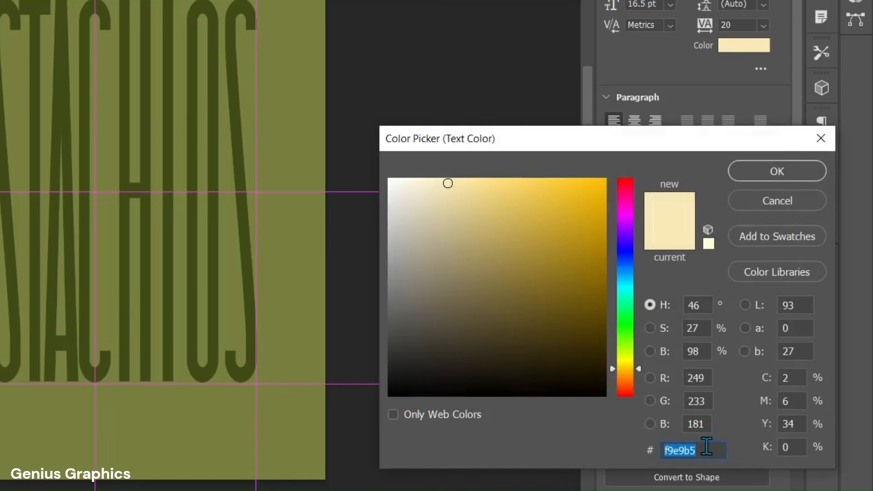
{"action": "left_click", "coordinate": [691, 450]}
{"action": "left_click", "coordinate": [784, 175]}
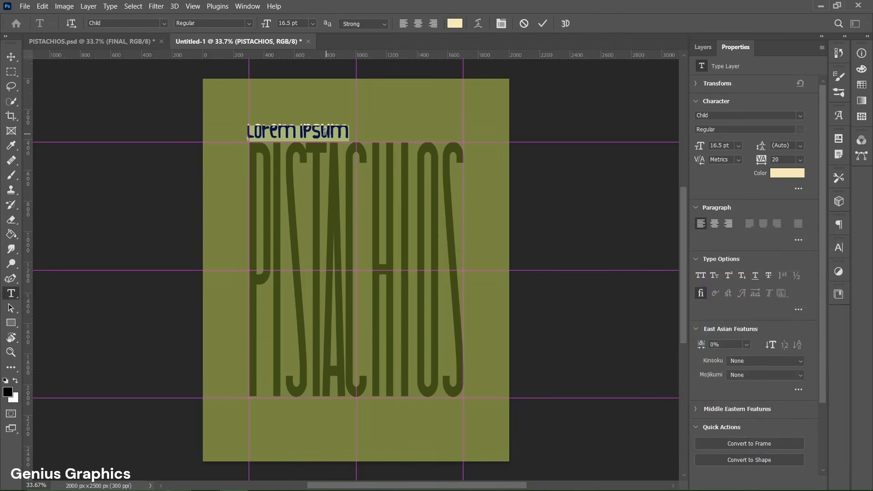
Step: Enter PISTACHIOS as the small text line and align it with the left margin guide just above the large title
{"action": "type", "text": "PISTACHIOS"}
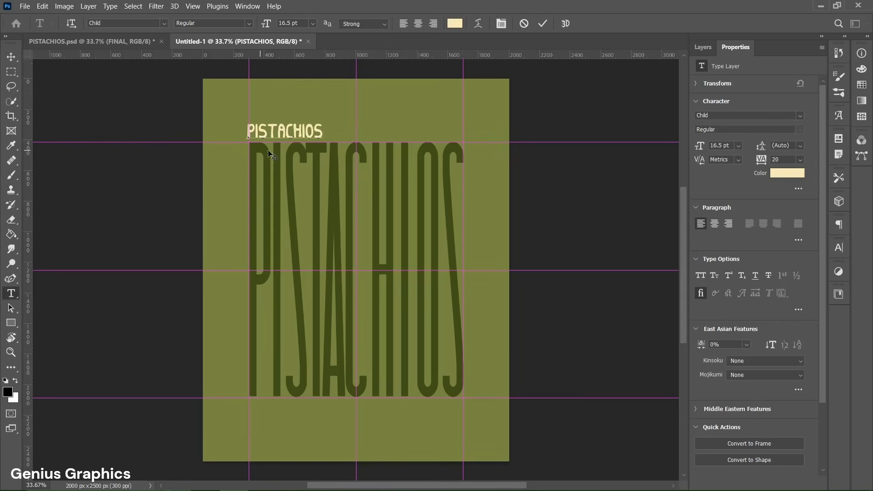
{"action": "left_click", "coordinate": [542, 25]}
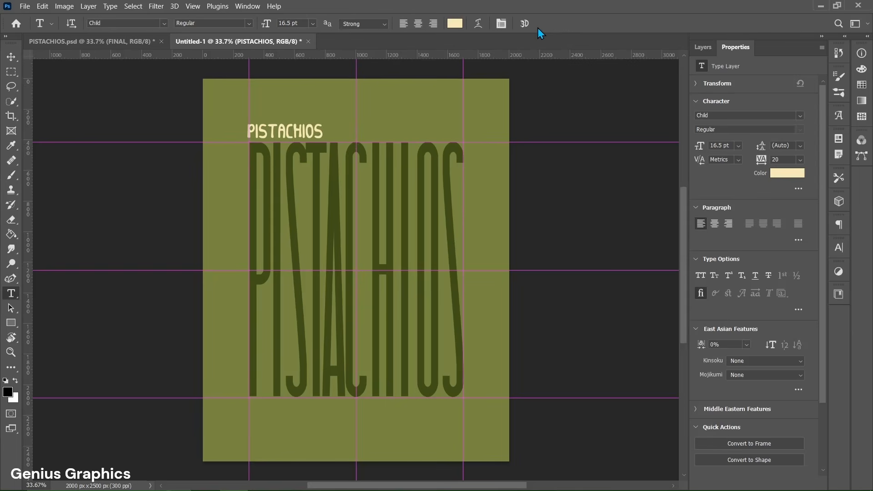
{"action": "key", "text": "v"}
{"action": "left_click_drag", "start_coordinate": [288, 141], "coordinate": [290, 138]}
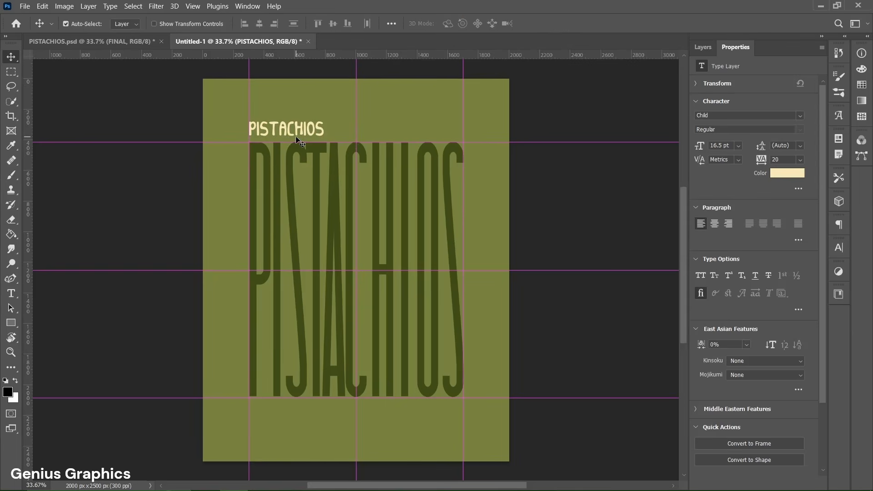
Step: Duplicate the small text below the large title, change the copy to AMERICAN and align it with the right margin guide
{"action": "left_click_drag", "start_coordinate": [289, 132], "coordinate": [428, 409]}
{"action": "double_click", "coordinate": [423, 406]}
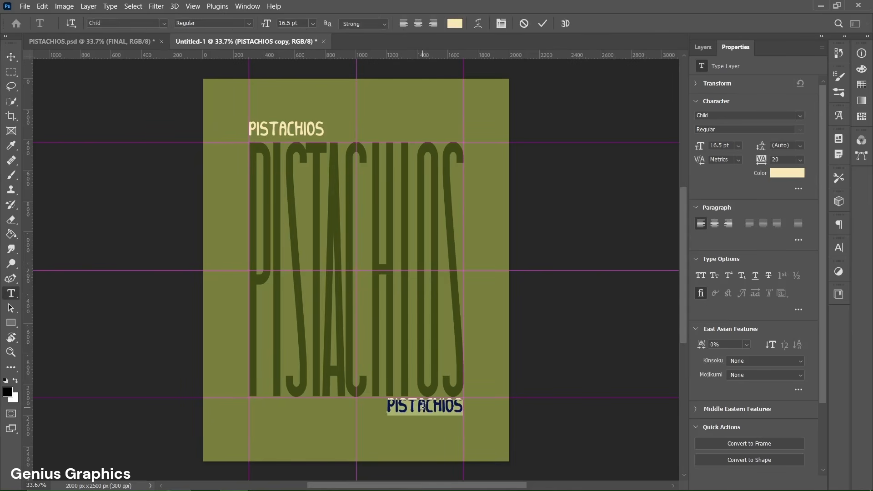
{"action": "type", "text": "AMERIC"}
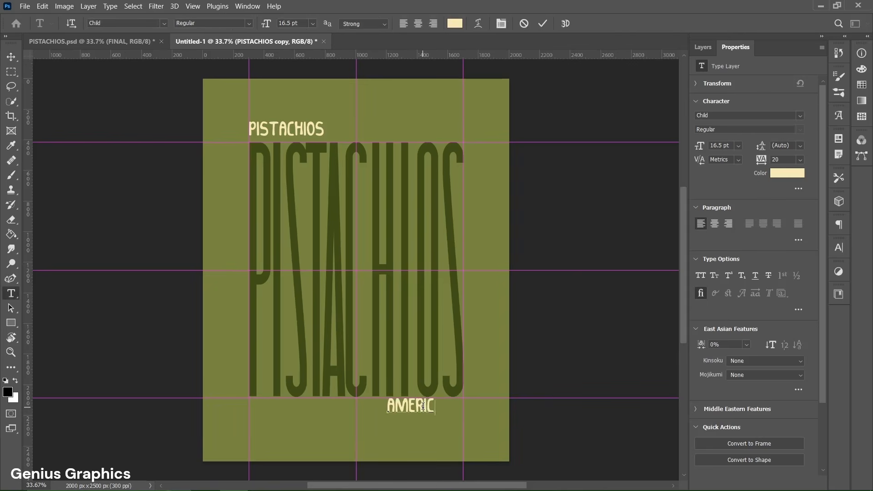
{"action": "type", "text": "AN"}
{"action": "left_click", "coordinate": [543, 24]}
{"action": "key", "text": "v"}
{"action": "left_click_drag", "start_coordinate": [420, 408], "coordinate": [431, 411]}
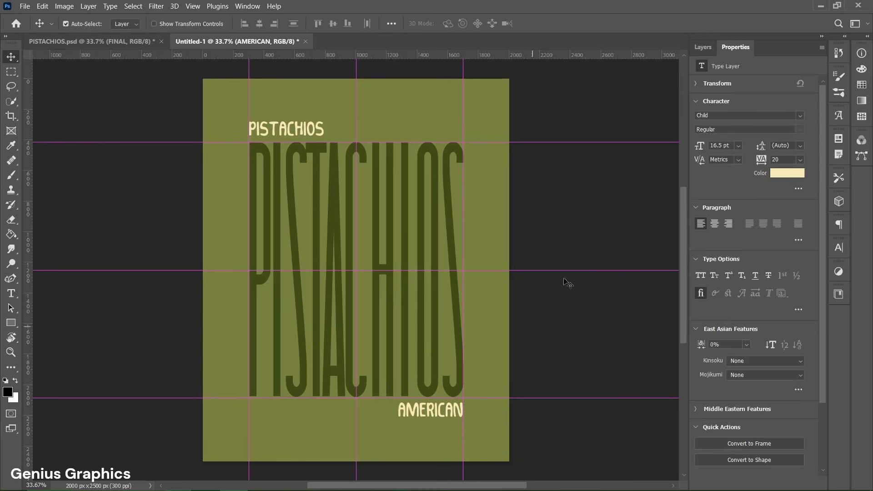
Step: Group the AMERICAN layer and both PISTACHIOS layers into a group named TEXT
{"action": "left_click", "coordinate": [701, 50]}
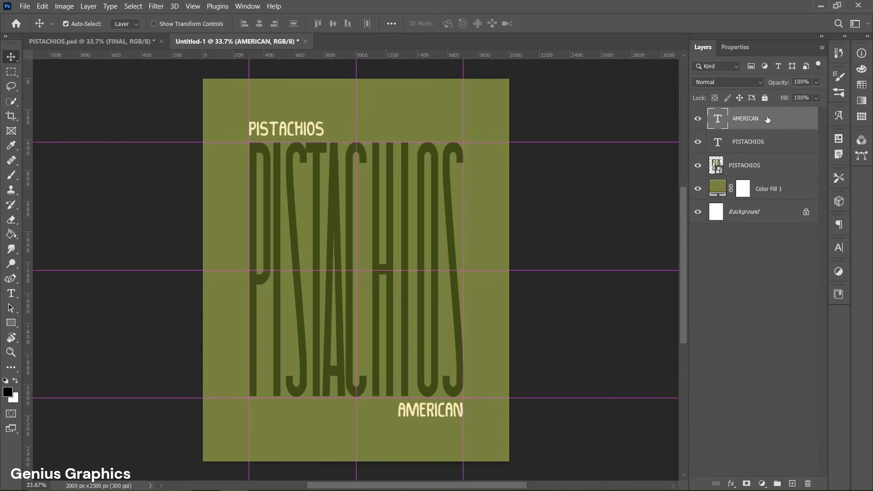
{"action": "left_click", "coordinate": [779, 167], "text": "shift"}
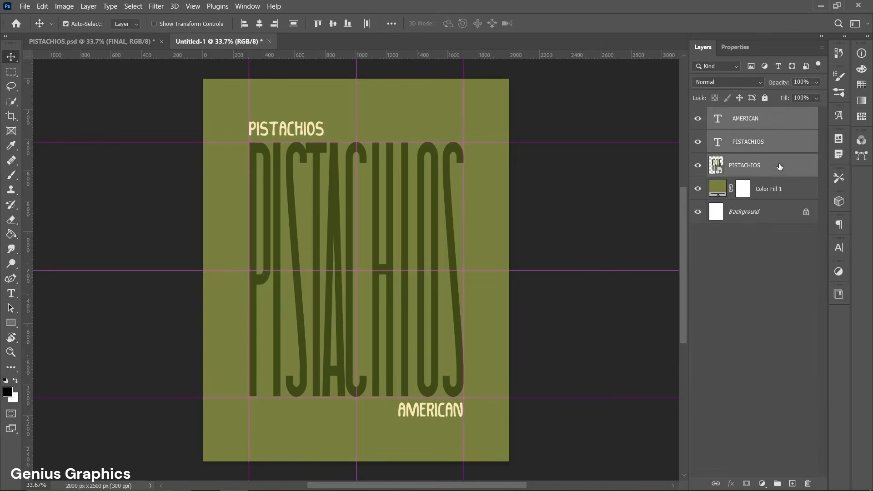
{"action": "left_click", "coordinate": [777, 484]}
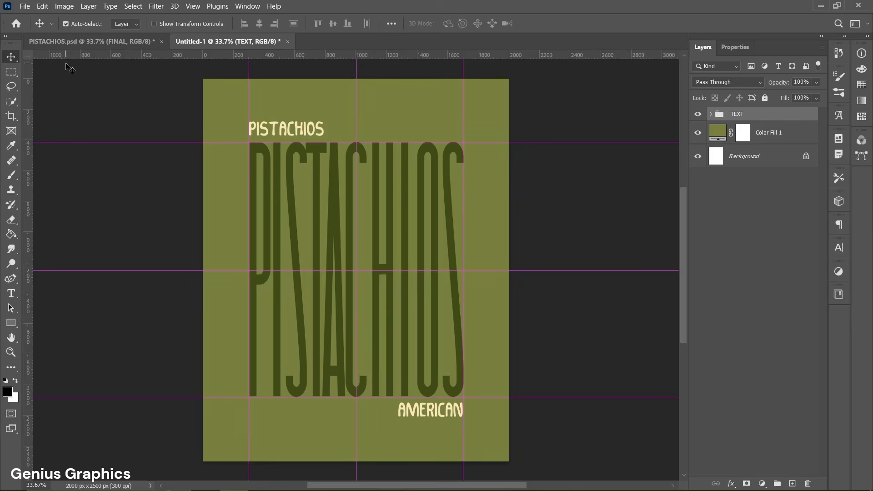
Step: Place the BG OVERLAY image as an embedded object above the TEXT group
{"action": "left_click", "coordinate": [24, 6]}
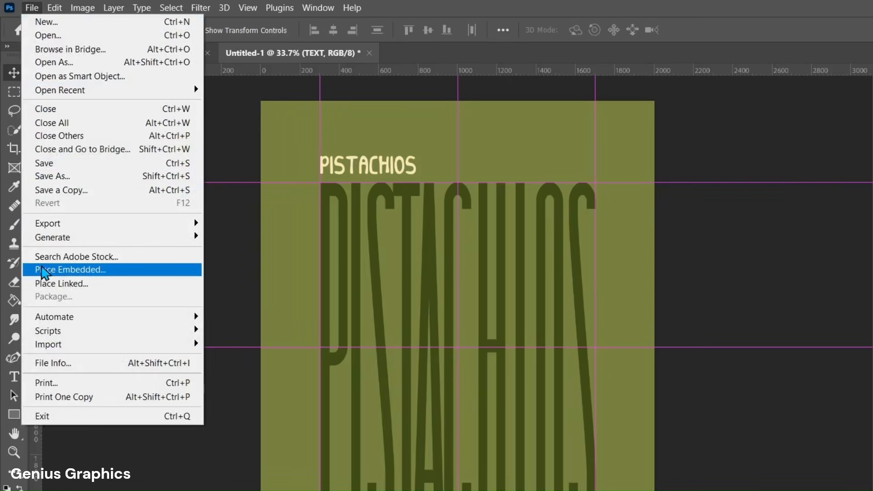
{"action": "left_click", "coordinate": [92, 270]}
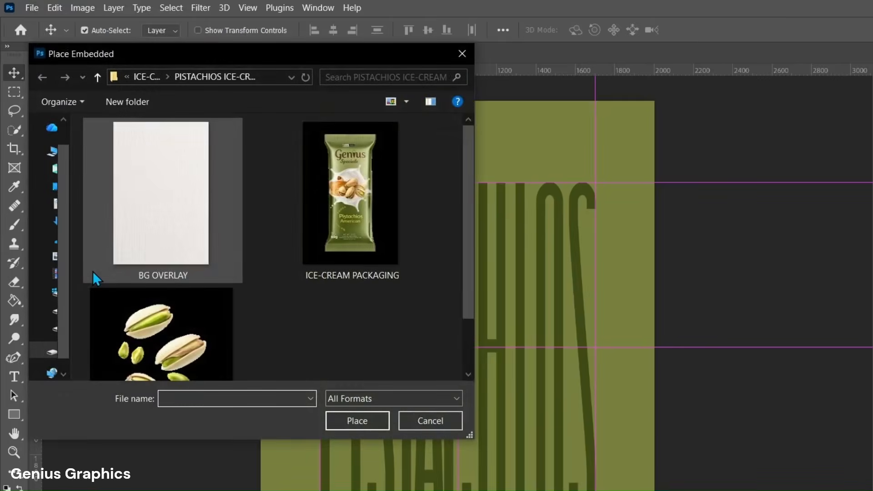
{"action": "left_click", "coordinate": [154, 200]}
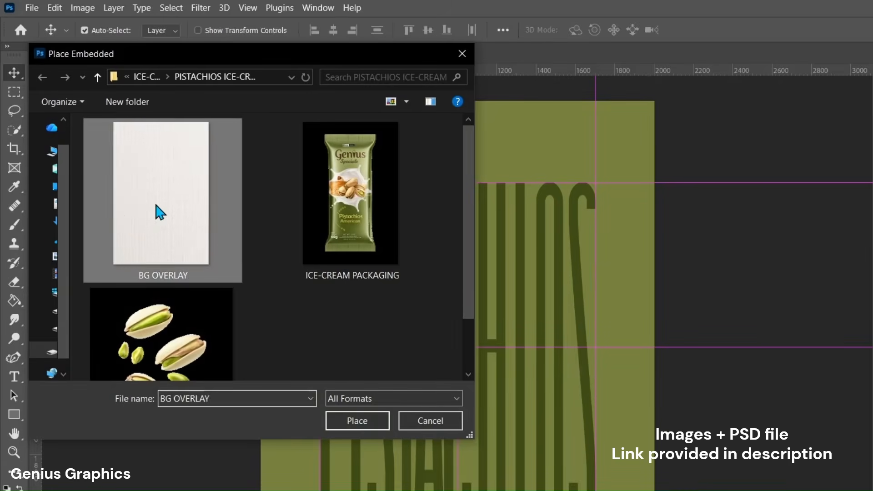
{"action": "left_click", "coordinate": [357, 421]}
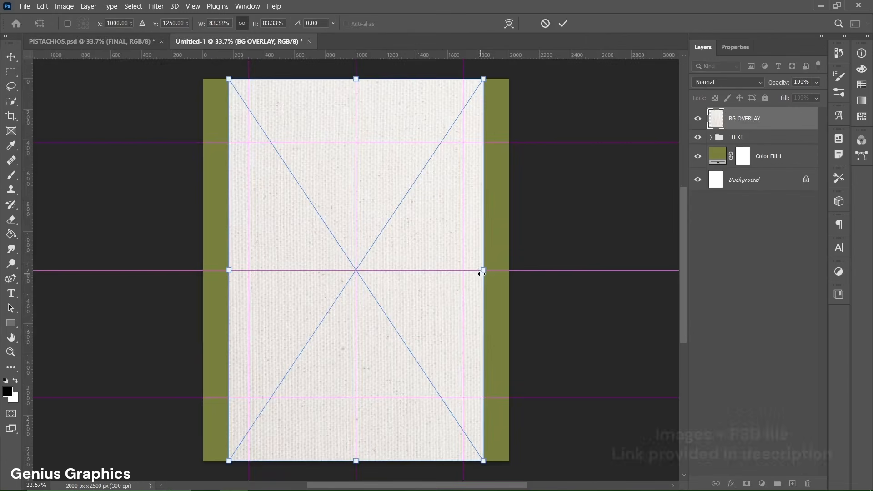
Step: Scale the BG OVERLAY texture to 100% so it spans the canvas width, and set its blend mode to Multiply
{"action": "left_click_drag", "start_coordinate": [481, 274], "coordinate": [506, 273]}
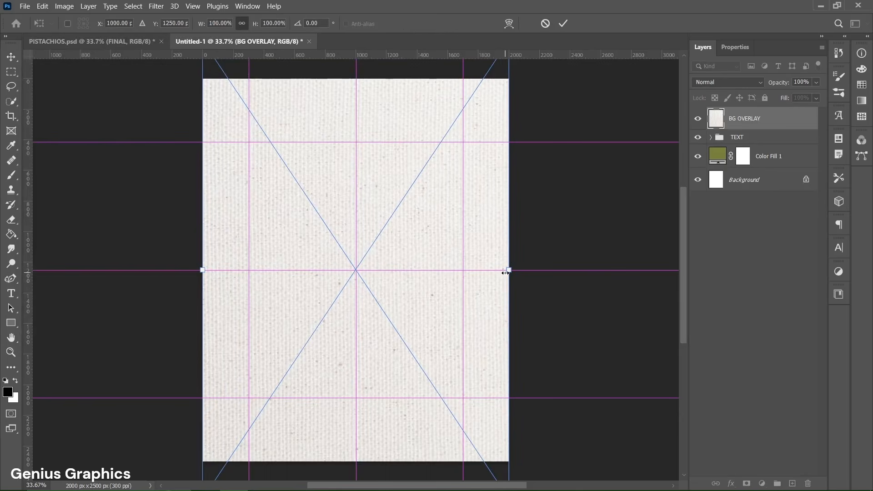
{"action": "left_click", "coordinate": [568, 28]}
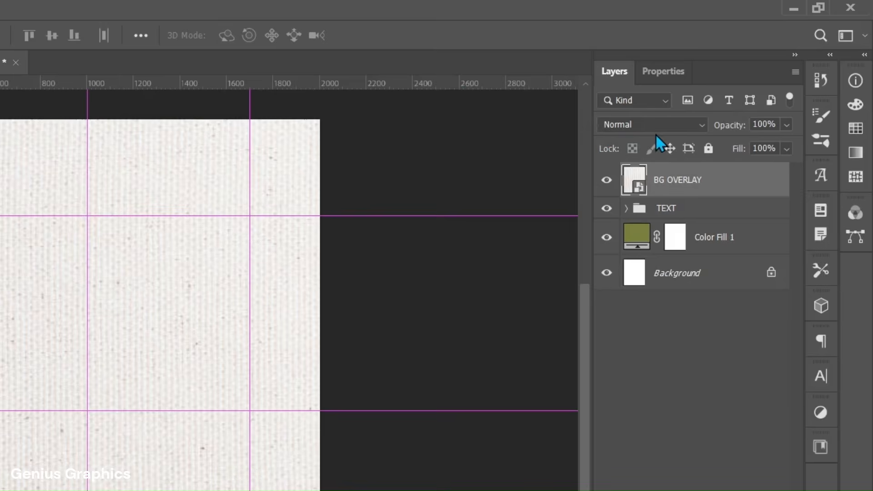
{"action": "left_click", "coordinate": [731, 84]}
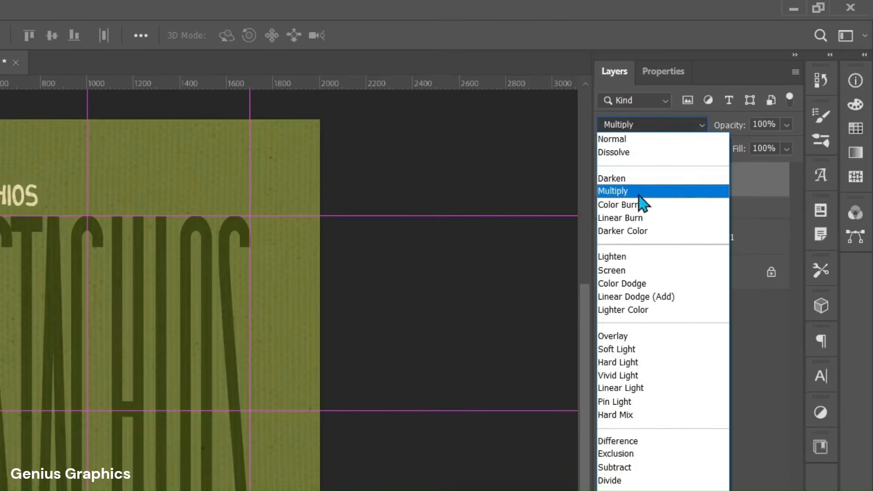
{"action": "left_click", "coordinate": [634, 193]}
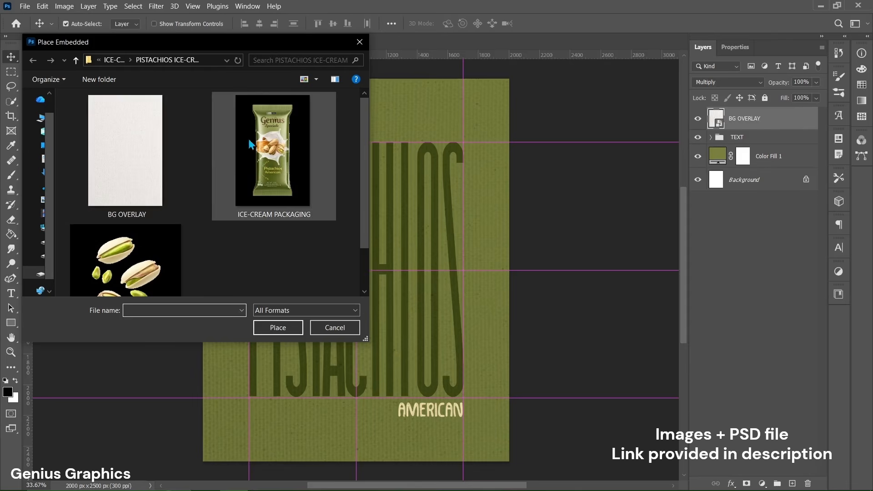
Step: Place the embedded ICE-CREAM PACKAGING image at the canvas centre, scaled to about 27.4% and rotated 8°
{"action": "left_click", "coordinate": [282, 153]}
{"action": "left_click", "coordinate": [281, 330]}
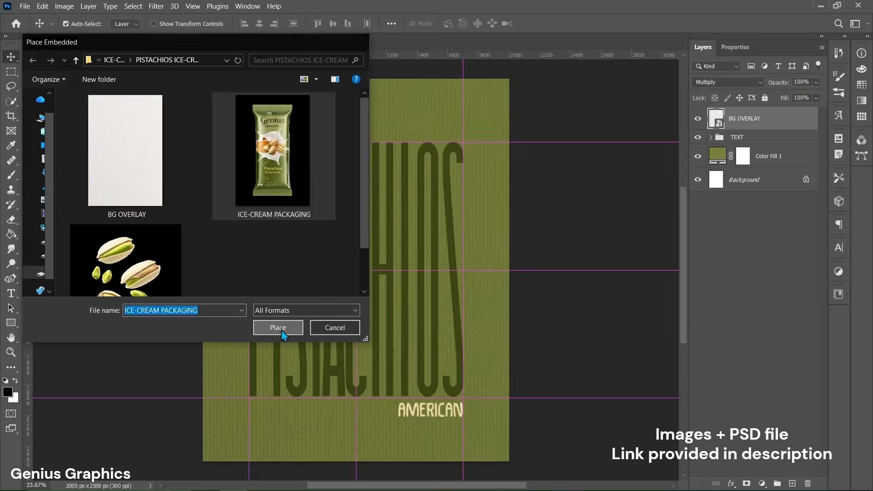
{"action": "left_click_drag", "start_coordinate": [484, 81], "coordinate": [447, 136]}
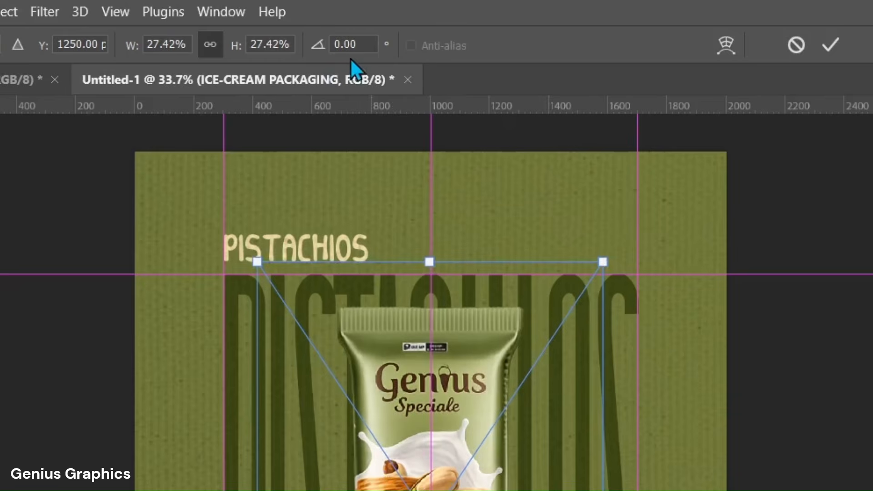
{"action": "left_click", "coordinate": [364, 44]}
{"action": "type", "text": "8"}
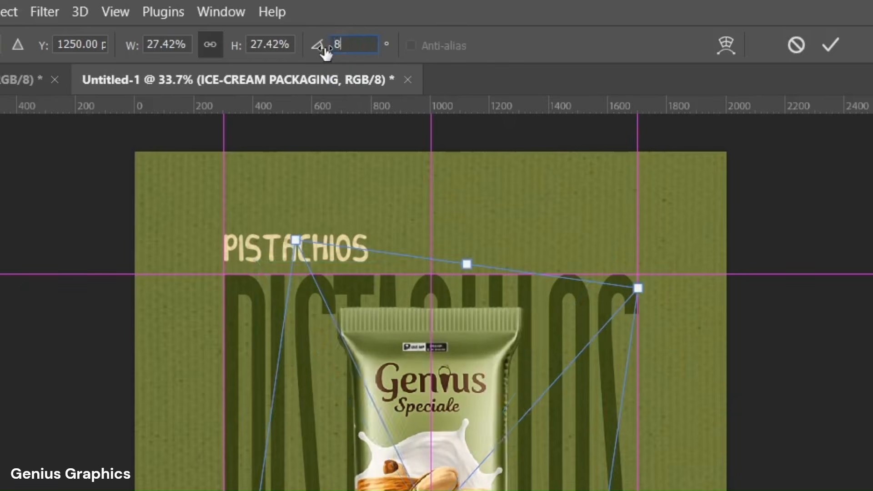
{"action": "key", "text": "Return"}
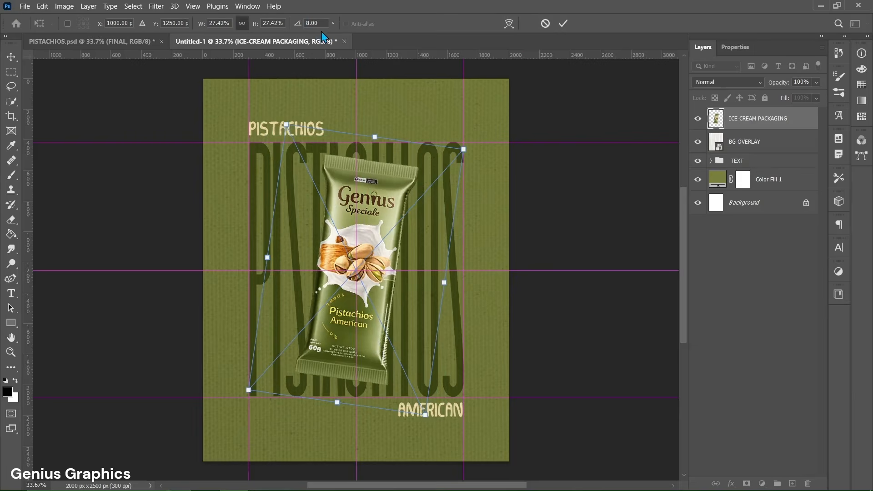
{"action": "left_click", "coordinate": [564, 24]}
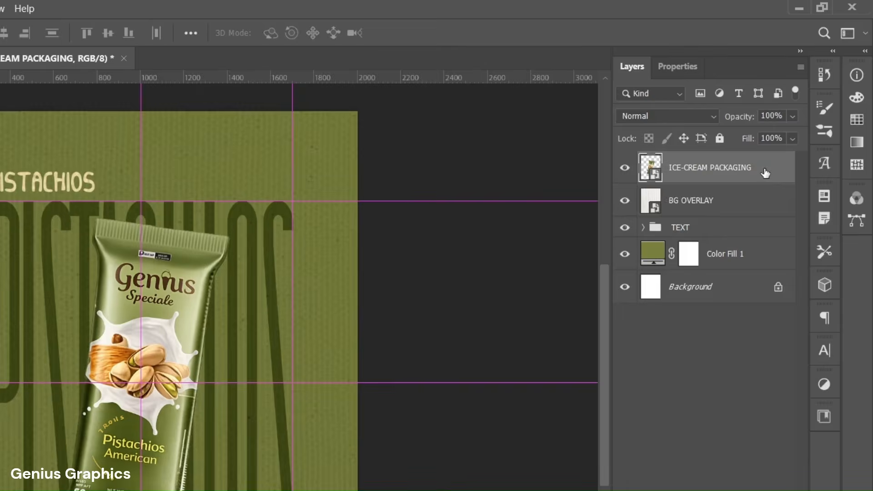
Step: Give the packaging a Multiply drop shadow coloured #1e2403 with 65% opacity, 125° angle, 80 px distance, 75 px size and 2% noise
{"action": "double_click", "coordinate": [796, 121]}
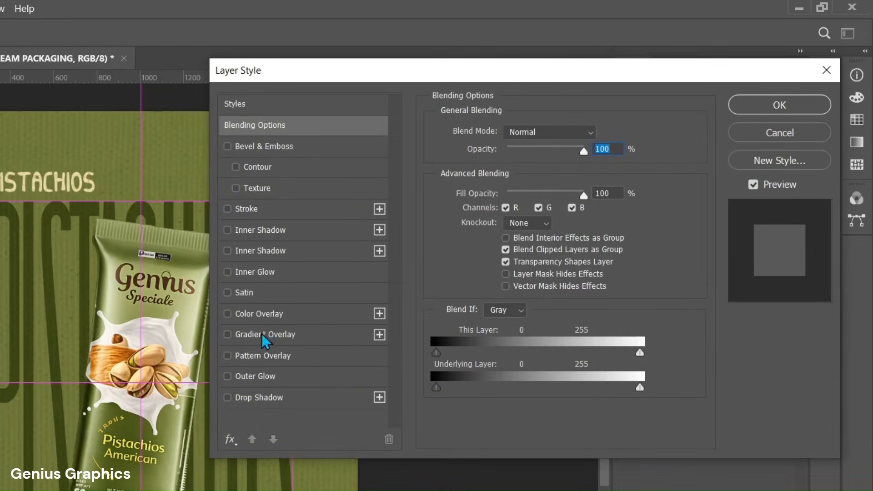
{"action": "left_click", "coordinate": [258, 399]}
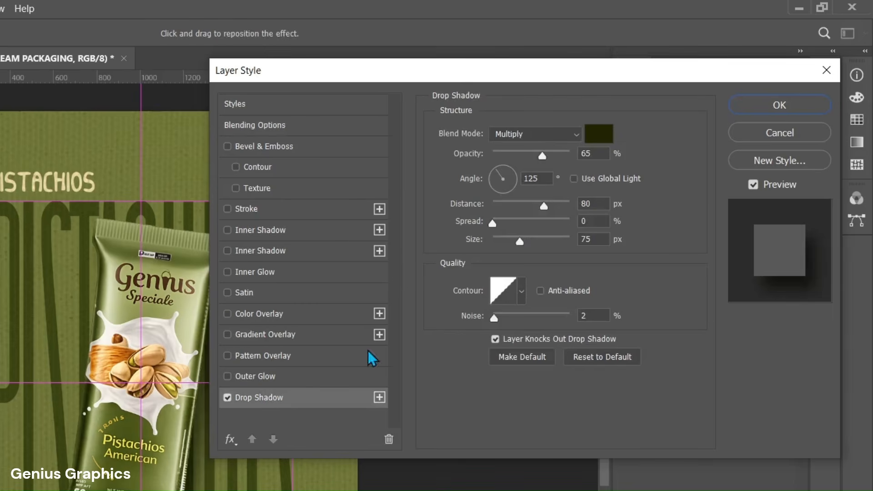
{"action": "left_click", "coordinate": [598, 137]}
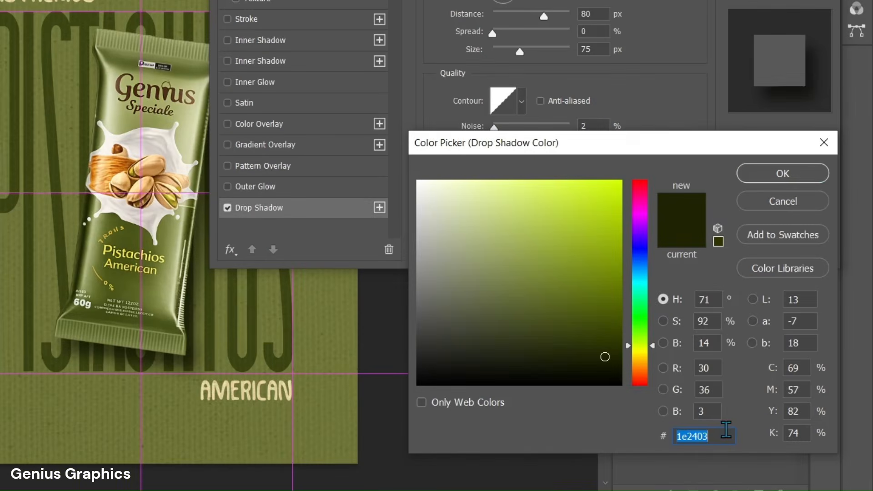
{"action": "left_click", "coordinate": [725, 434]}
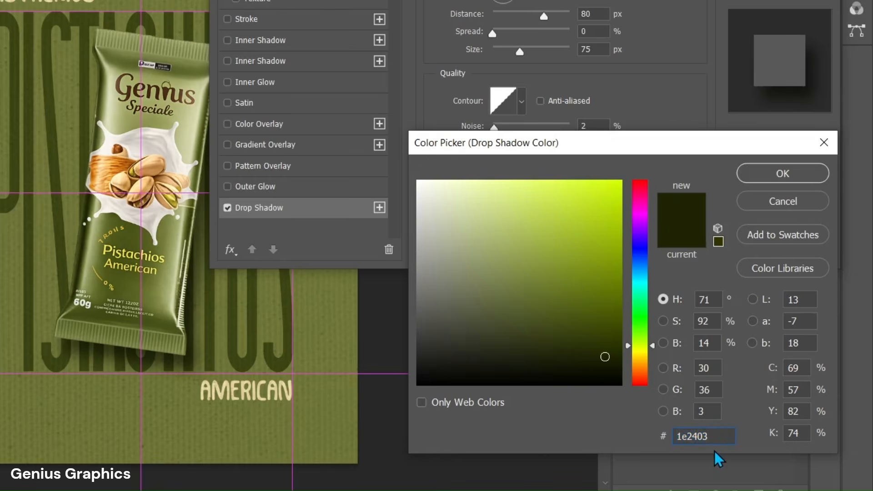
{"action": "left_click", "coordinate": [768, 177]}
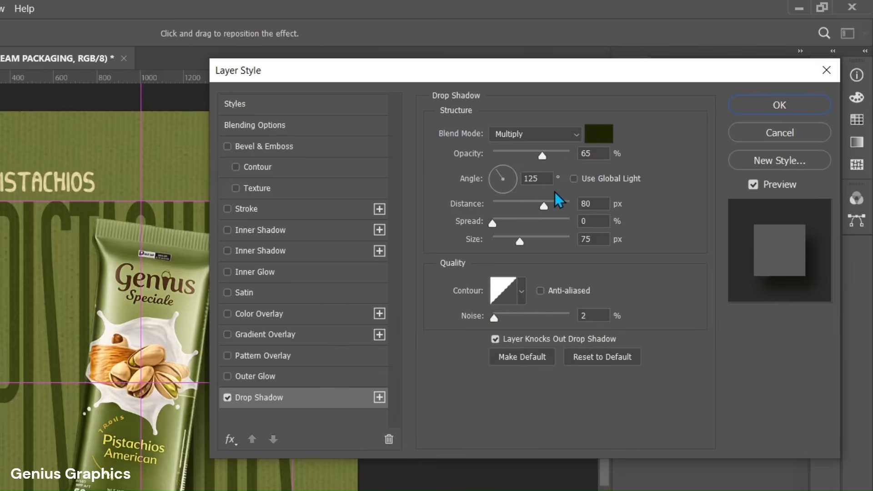
{"action": "left_click", "coordinate": [780, 105]}
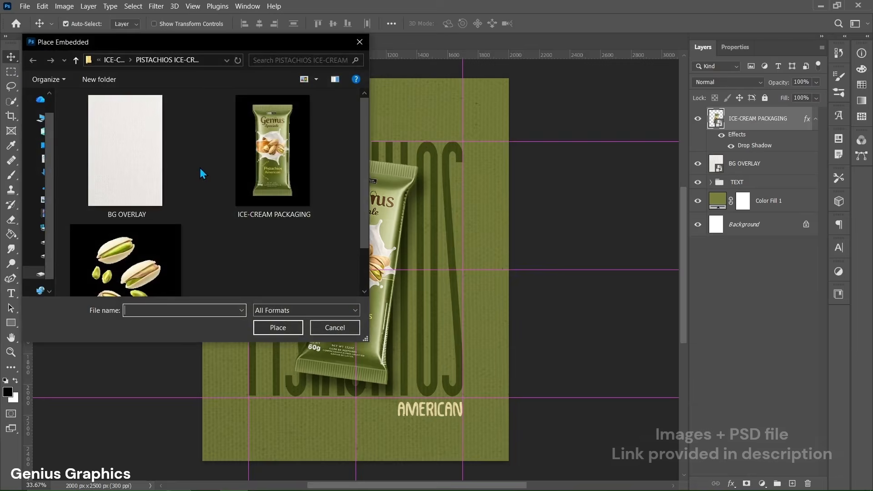
Step: Place the PISTACHIOS image as an embedded object above the packaging at its default size and rasterize its layer
{"action": "scroll", "coordinate": [200, 167], "scroll_direction": "down", "scroll_amount": 1}
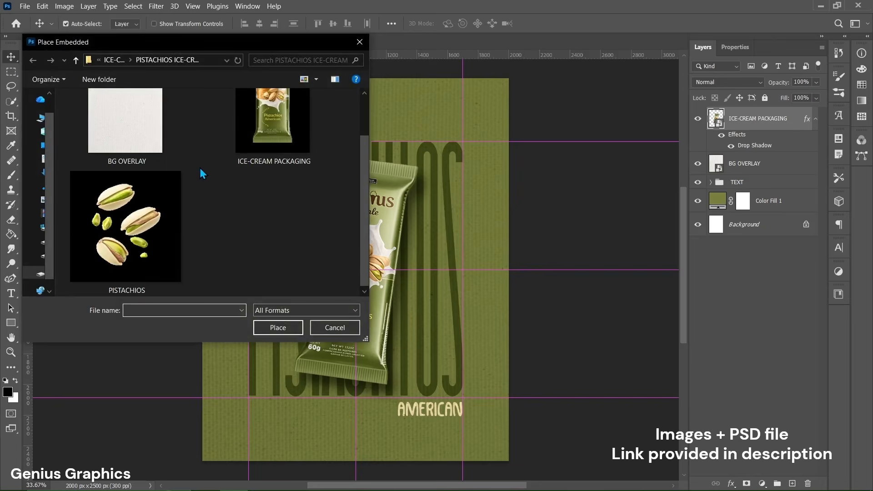
{"action": "left_click", "coordinate": [121, 219]}
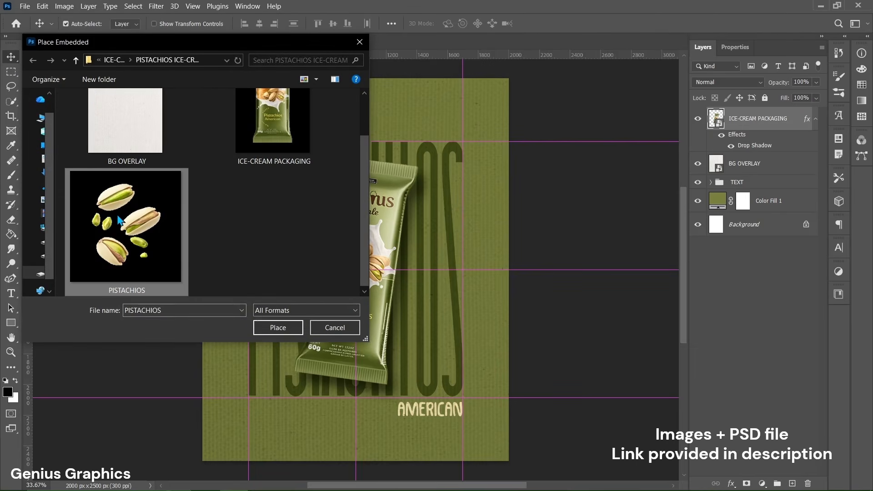
{"action": "left_click", "coordinate": [272, 326]}
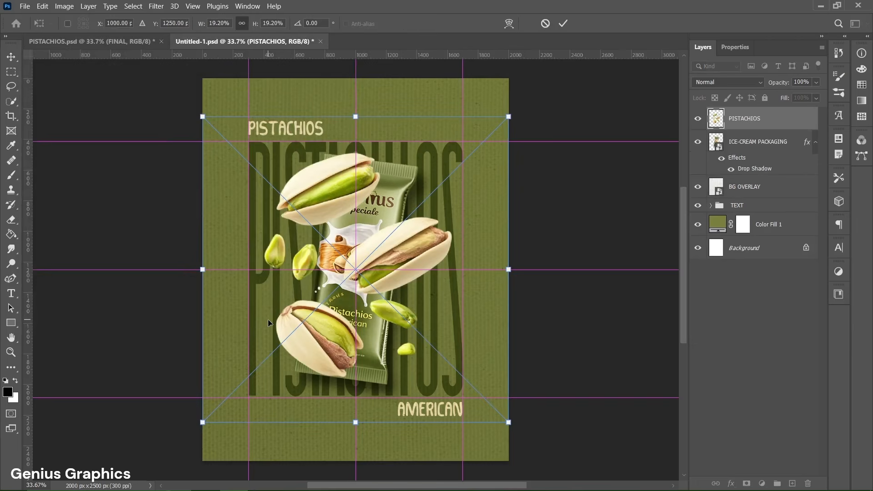
{"action": "key", "text": "Return"}
{"action": "right_click", "coordinate": [759, 132]}
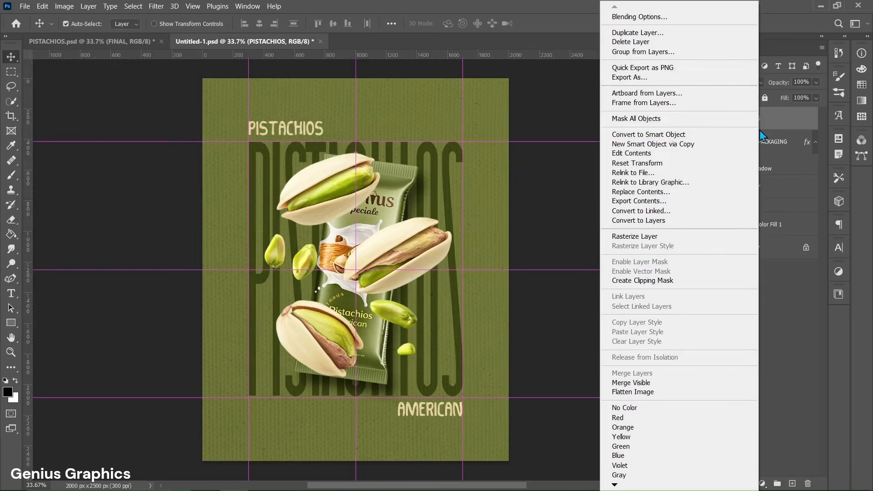
{"action": "left_click", "coordinate": [645, 237]}
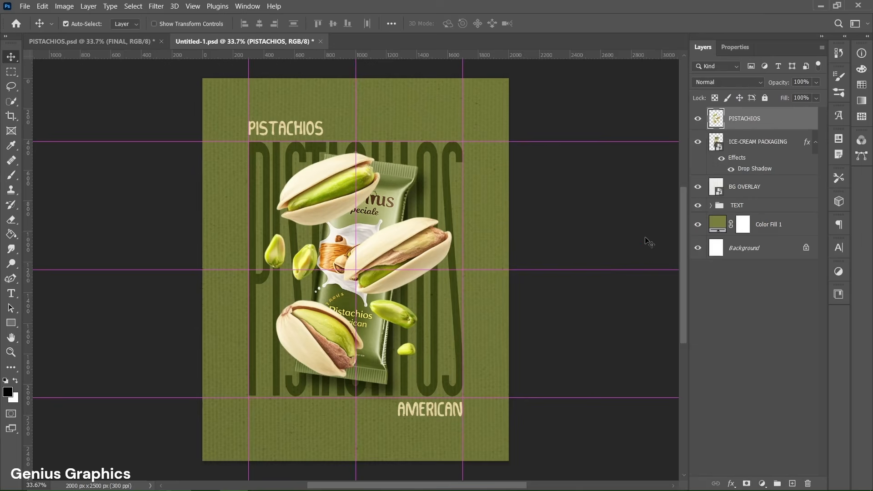
Step: Lasso the lowest shelled pistachio and copy it to a new layer
{"action": "right_click", "coordinate": [11, 87]}
{"action": "left_click", "coordinate": [65, 90]}
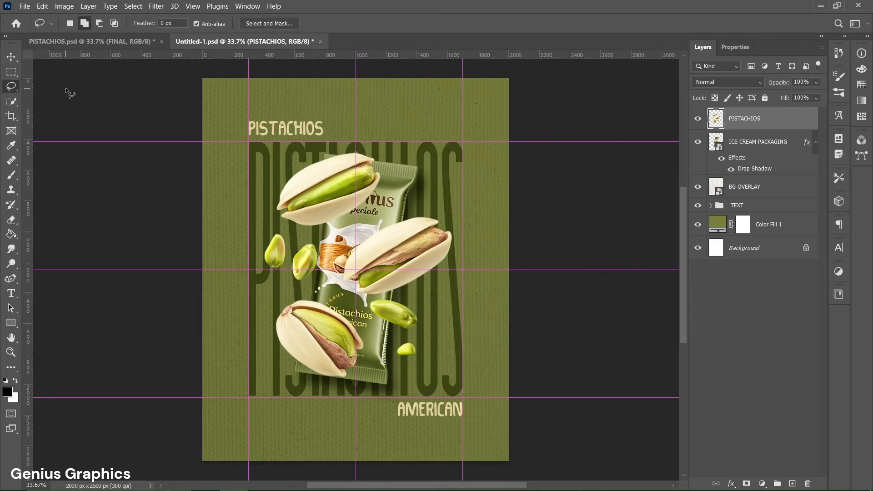
{"action": "mouse_move", "coordinate": [307, 381]}
{"action": "left_mouse_down"}
{"action": "mouse_move", "coordinate": [320, 386]}
{"action": "mouse_move", "coordinate": [361, 373]}
{"action": "left_mouse_up"}
{"action": "left_click_drag", "start_coordinate": [369, 340], "coordinate": [333, 300]}
{"action": "left_click_drag", "start_coordinate": [302, 386], "coordinate": [308, 383]}
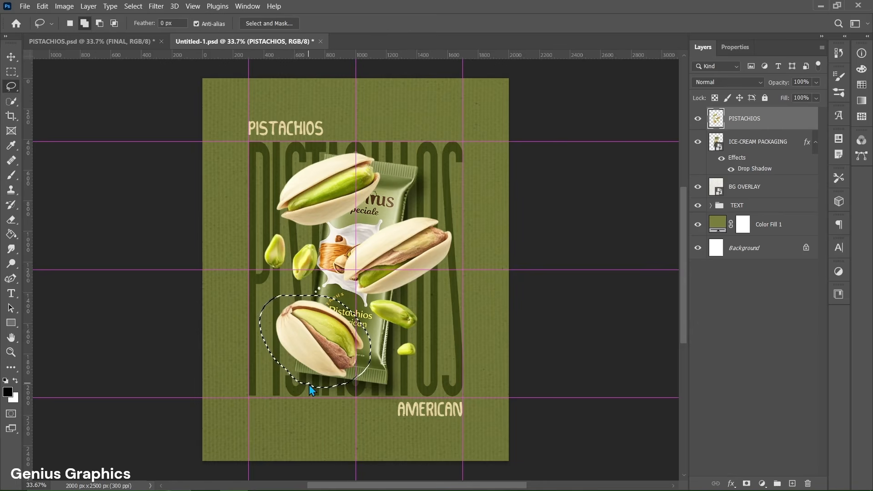
{"action": "key", "text": "ctrl+j"}
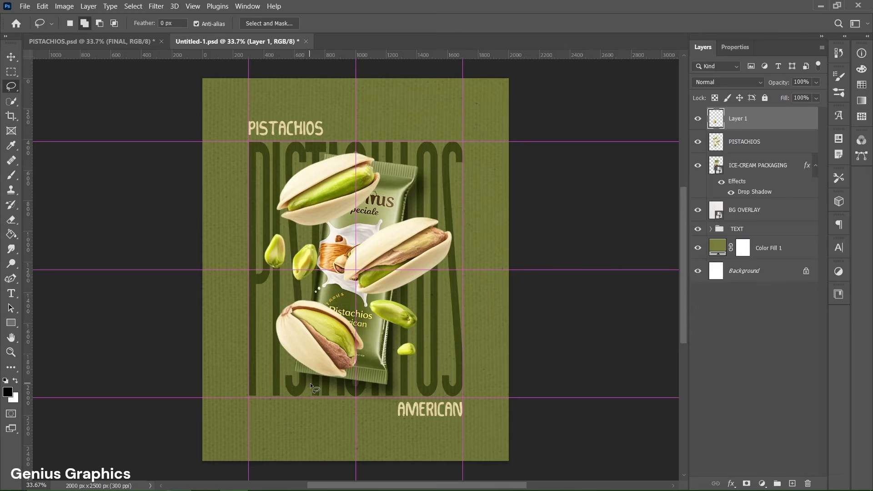
Step: Copy the uppermost shelled pistachio from the PISTACHIOS layer to its own layer, and delete the PISTACHIOS layer
{"action": "left_click", "coordinate": [744, 145]}
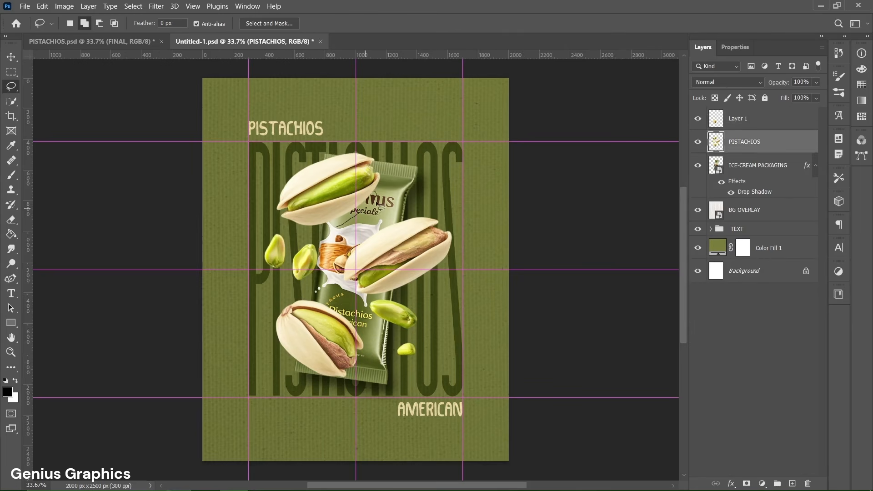
{"action": "left_click_drag", "start_coordinate": [389, 167], "coordinate": [342, 229]}
{"action": "key", "text": "ctrl+j"}
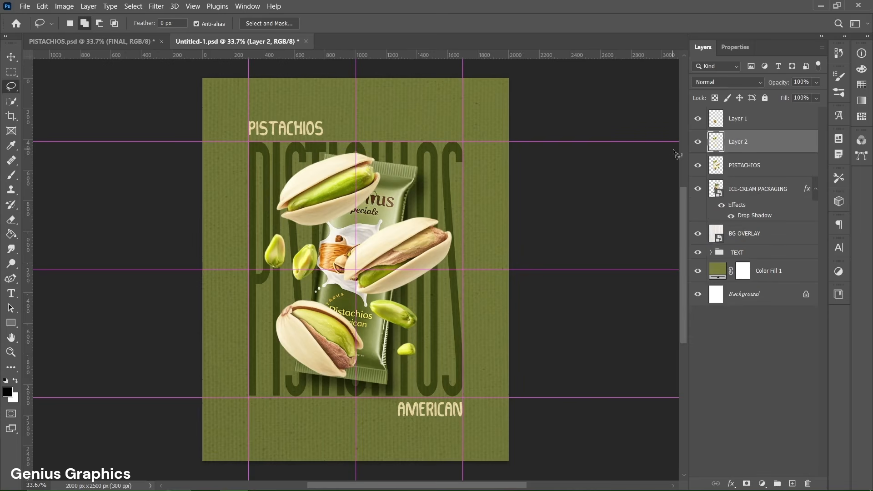
{"action": "left_click", "coordinate": [753, 172]}
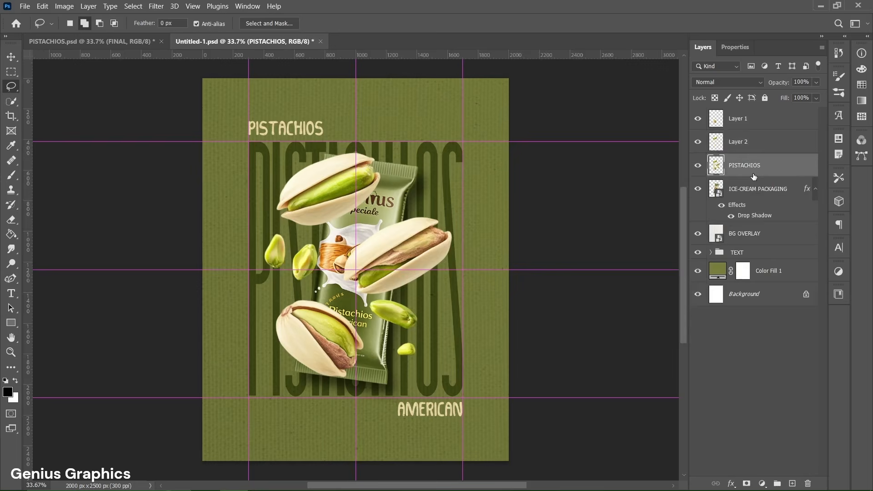
{"action": "key", "text": "Delete"}
Step: Move the Layer 1 pistachio to the poster's lower-left corner near the guide intersection and scale it to about 87%
{"action": "left_click", "coordinate": [750, 124]}
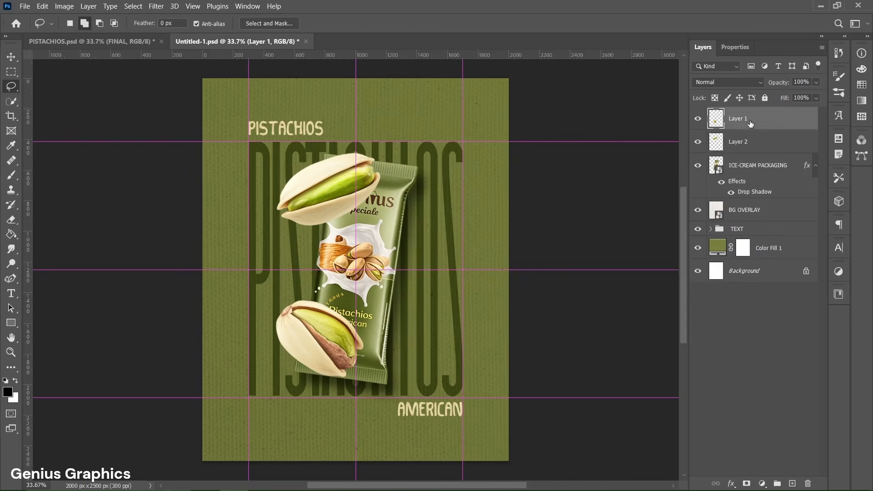
{"action": "key", "text": "v"}
{"action": "mouse_move", "coordinate": [312, 346]}
{"action": "left_mouse_down"}
{"action": "mouse_move", "coordinate": [250, 382]}
{"action": "mouse_move", "coordinate": [254, 402]}
{"action": "left_mouse_up"}
{"action": "key", "text": "ctrl+t"}
{"action": "left_click_drag", "start_coordinate": [306, 355], "coordinate": [296, 364]}
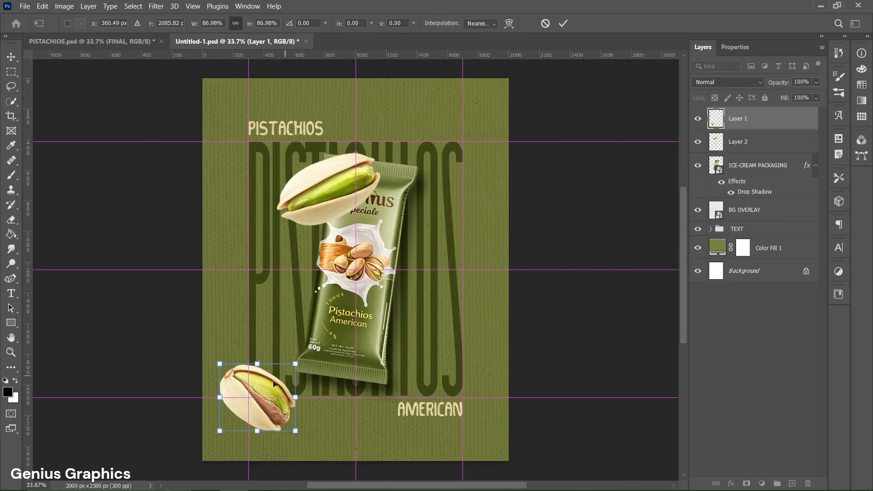
{"action": "key", "text": "Return"}
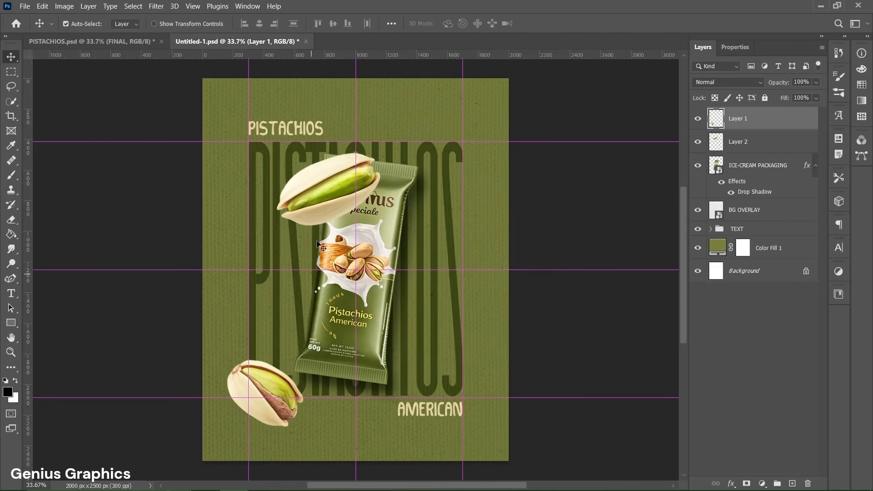
Step: Flip the Layer 2 pistachio vertically and horizontally, then shrink, rotate and move it to the poster's upper-right guide intersection
{"action": "left_click", "coordinate": [330, 202]}
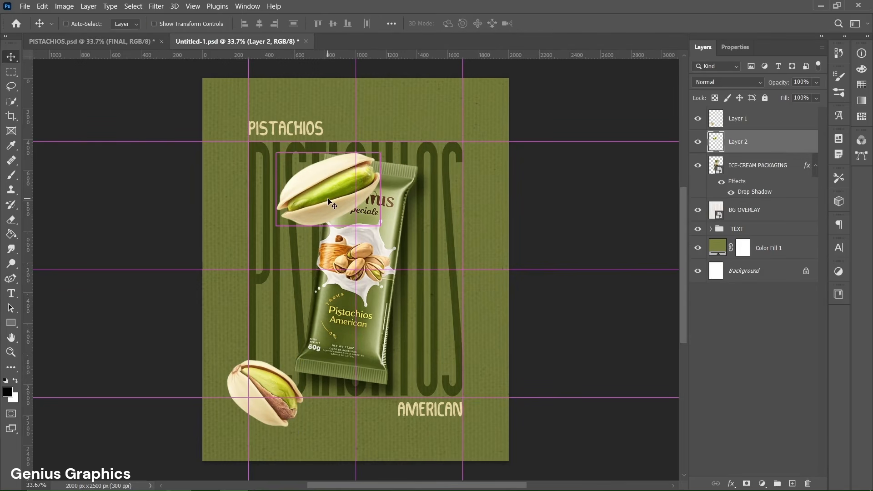
{"action": "key", "text": "ctrl+t"}
{"action": "right_click", "coordinate": [329, 202]}
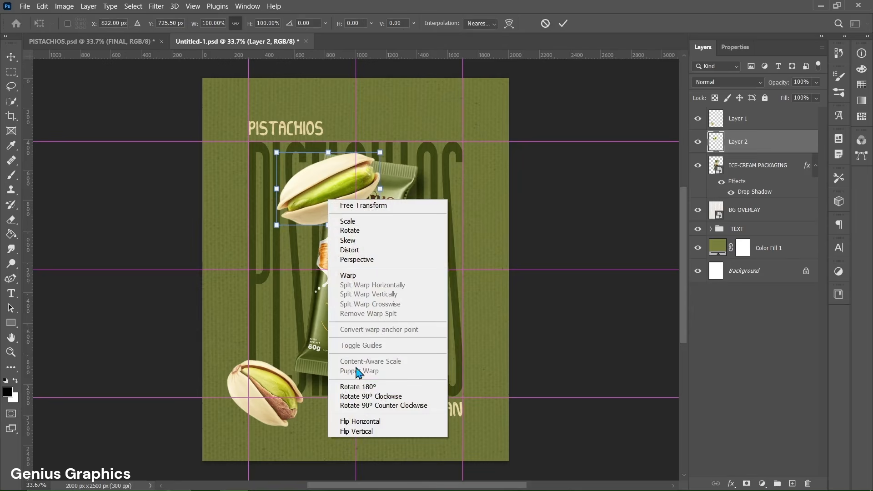
{"action": "left_click", "coordinate": [356, 432]}
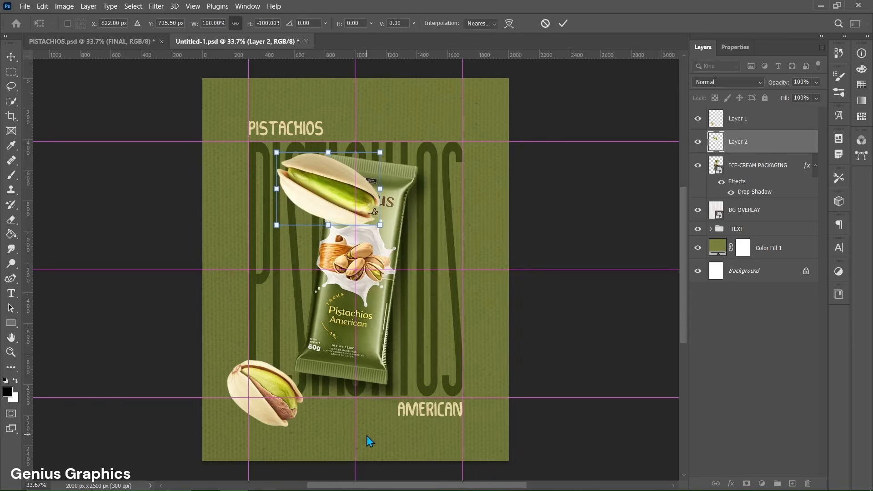
{"action": "right_click", "coordinate": [329, 210]}
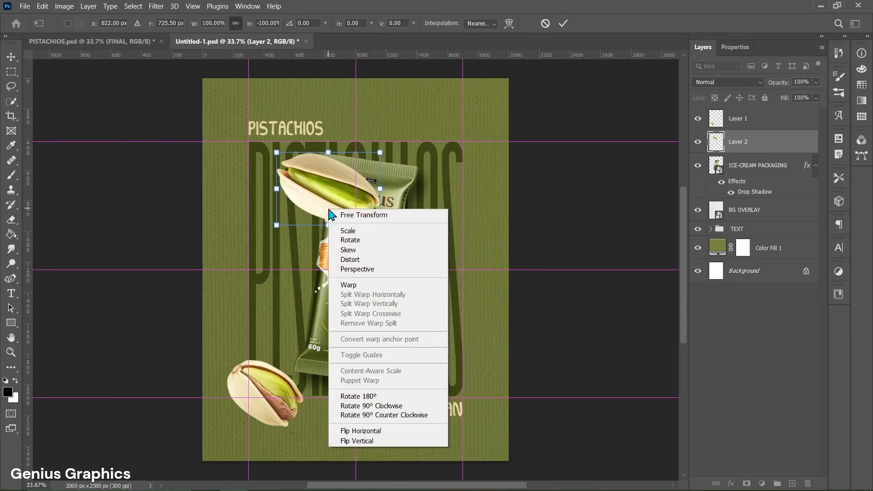
{"action": "left_click", "coordinate": [363, 434]}
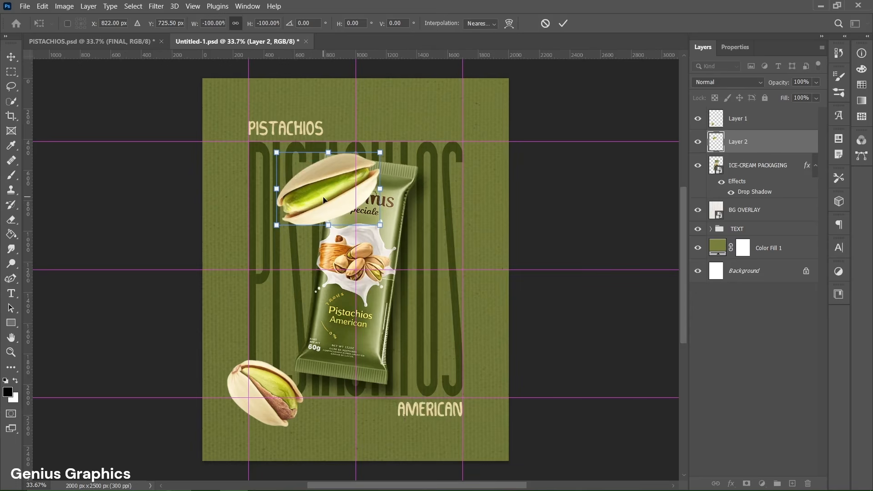
{"action": "left_click_drag", "start_coordinate": [372, 192], "coordinate": [455, 160]}
{"action": "key", "text": "Return"}
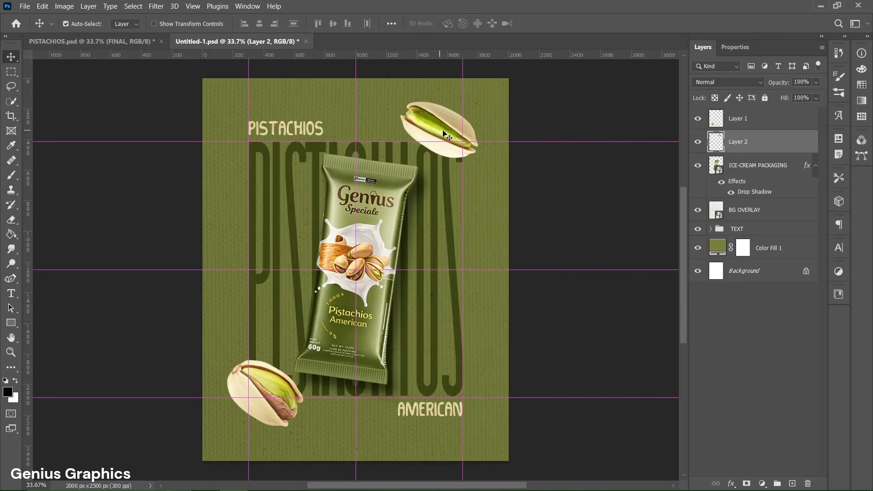
Step: Select both pistachio layers, Layer 1 and Layer 2, and convert them into one smart object
{"action": "left_click", "coordinate": [753, 123]}
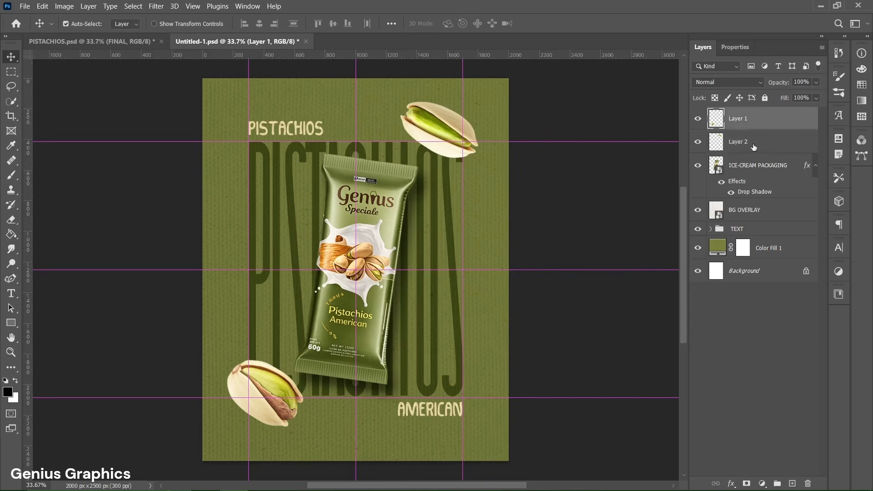
{"action": "left_click", "coordinate": [753, 145], "text": "shift"}
{"action": "right_click", "coordinate": [776, 143]}
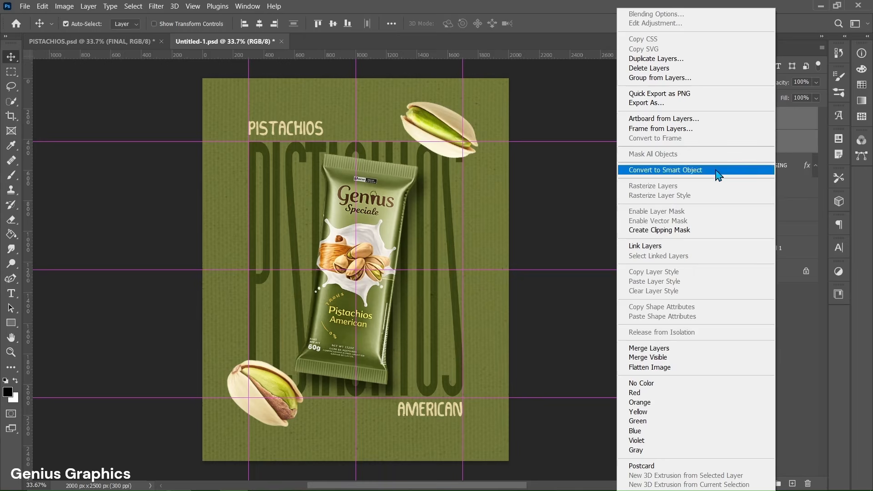
{"action": "left_click", "coordinate": [689, 175]}
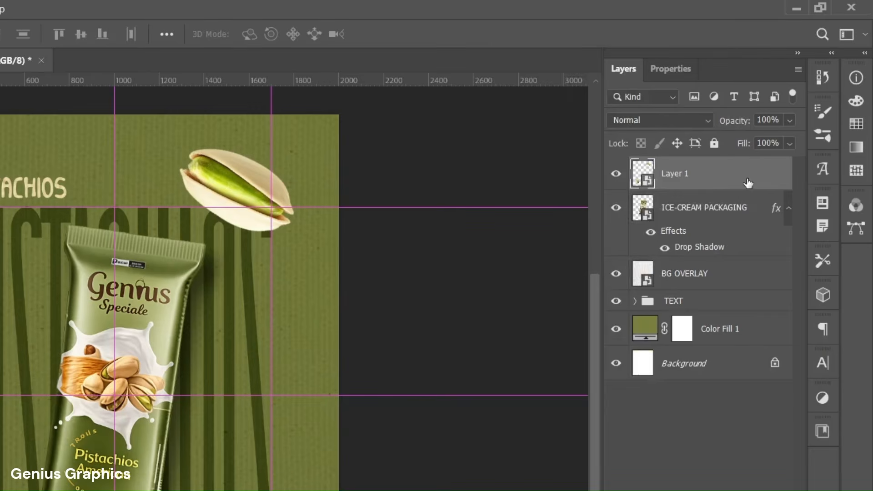
Step: Give the pistachio smart object a Multiply drop shadow: colour #1e2403, opacity 55%, angle 108°, distance 80 px, size 75 px, noise 2%
{"action": "double_click", "coordinate": [748, 184]}
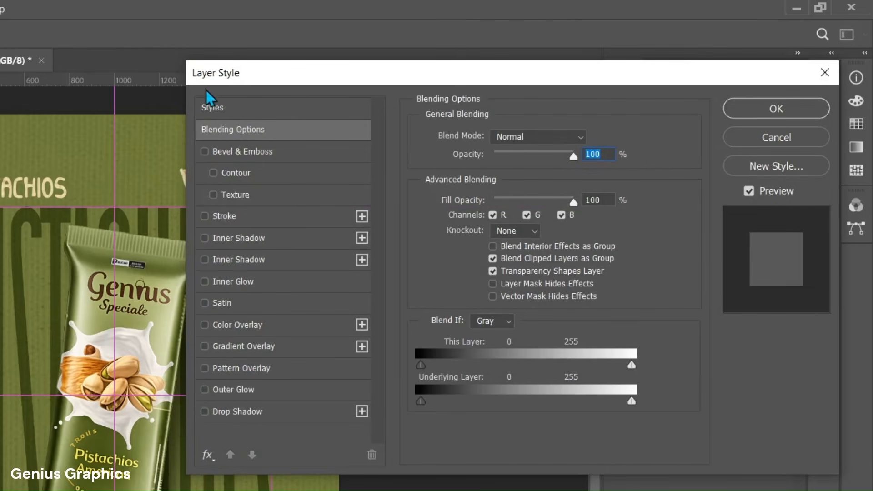
{"action": "left_click", "coordinate": [269, 409]}
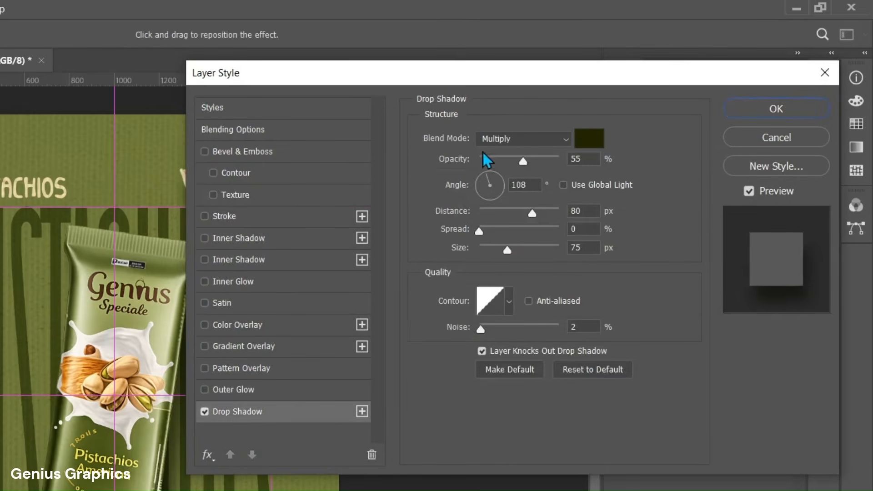
{"action": "left_click", "coordinate": [587, 145]}
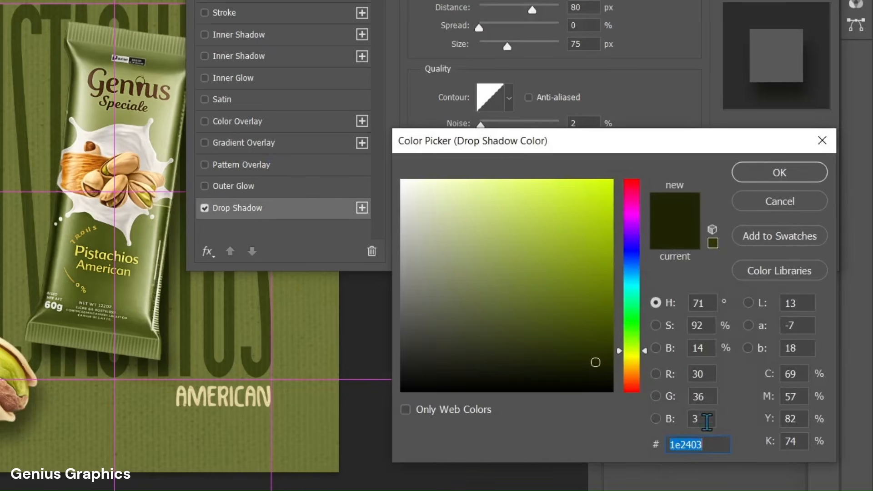
{"action": "left_click", "coordinate": [714, 444]}
{"action": "left_click", "coordinate": [766, 182]}
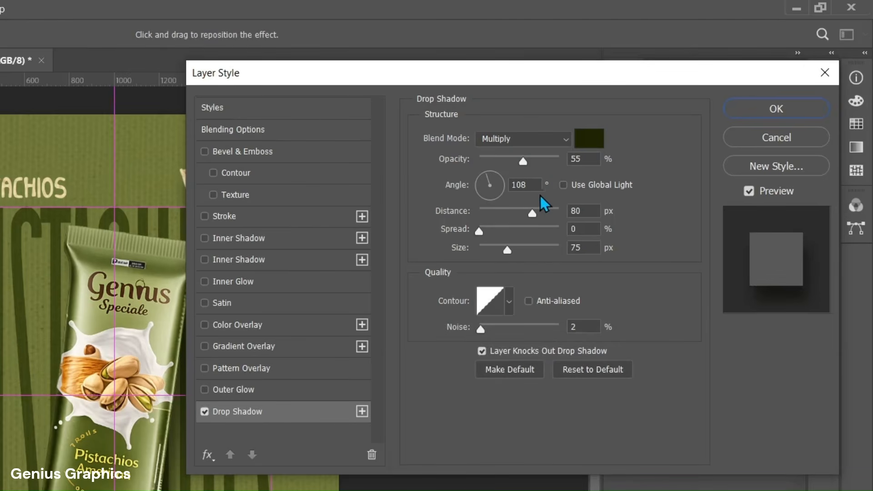
{"action": "left_click", "coordinate": [749, 113]}
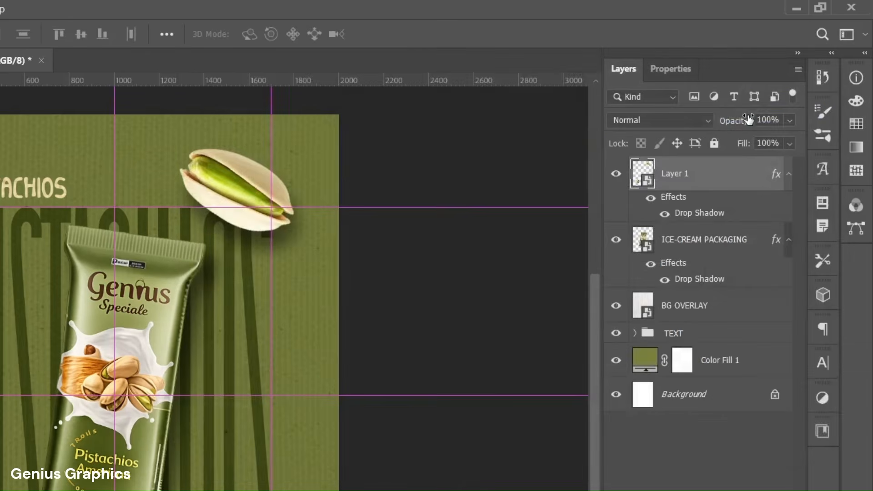
Step: Rename the pistachio smart object layer as PISTACHIOS
{"action": "double_click", "coordinate": [745, 121]}
{"action": "type", "text": "PISTACHIOS"}
{"action": "key", "text": "Return"}
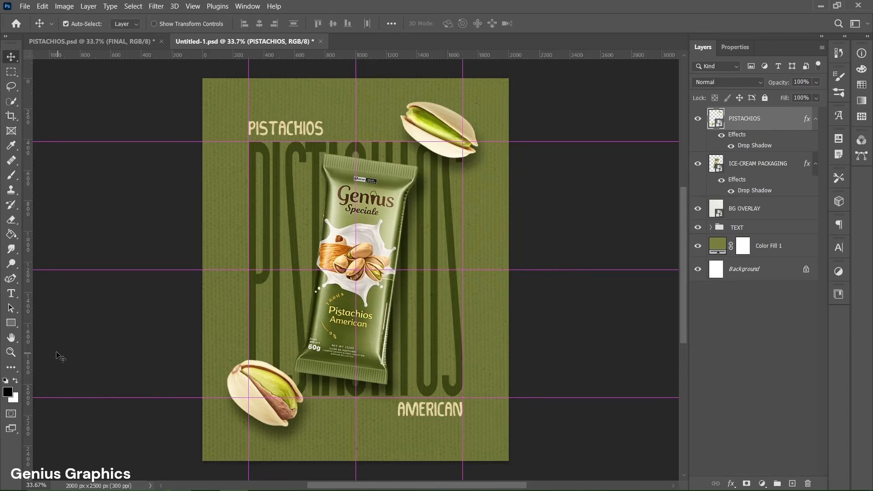
Step: Create a 450 × 335 px rectangle over the packaging's left edge with a 215 px top-left radius and a 180 px bottom-right radius
{"action": "left_click", "coordinate": [17, 326]}
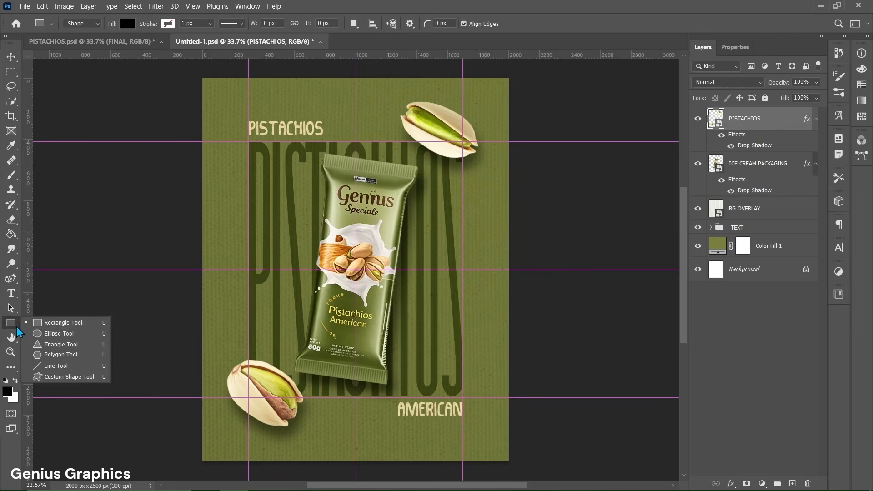
{"action": "left_click", "coordinate": [62, 323]}
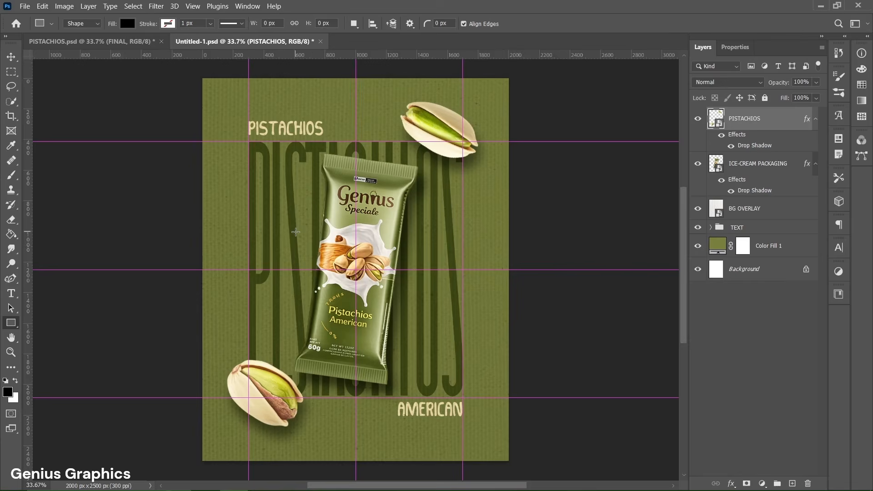
{"action": "left_click", "coordinate": [291, 237]}
{"action": "left_click_drag", "start_coordinate": [398, 205], "coordinate": [372, 209]}
{"action": "type", "text": "450"}
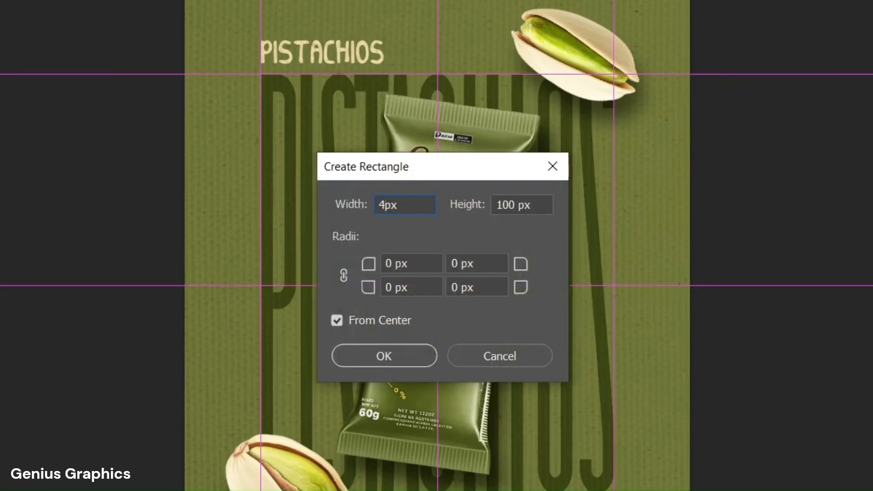
{"action": "double_click", "coordinate": [505, 204]}
{"action": "type", "text": "335"}
{"action": "double_click", "coordinate": [384, 264]}
{"action": "type", "text": "215"}
{"action": "double_click", "coordinate": [447, 287]}
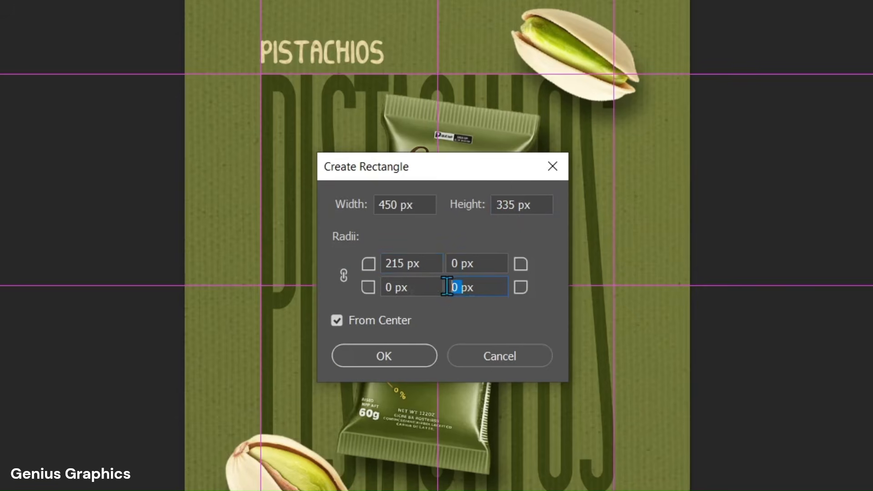
{"action": "type", "text": "180"}
{"action": "left_click", "coordinate": [419, 355]}
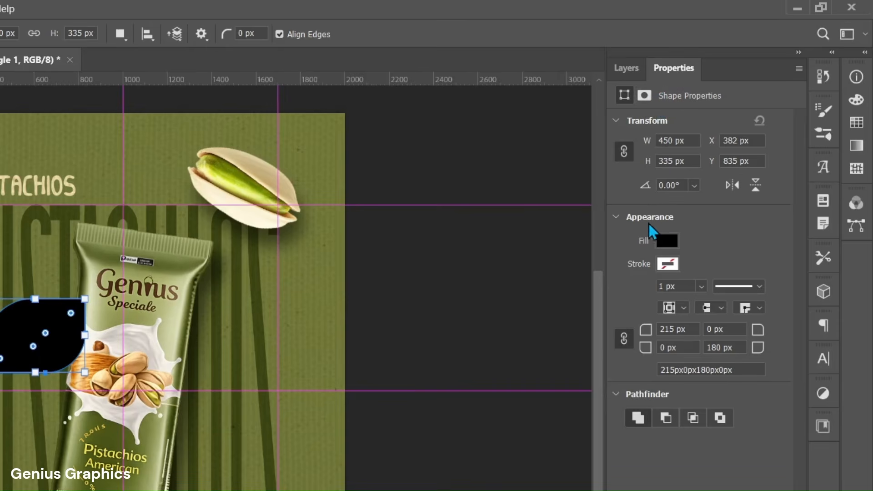
Step: Fill the leaf-shaped rectangle with the cream colour #f9e9b5
{"action": "left_click", "coordinate": [664, 241]}
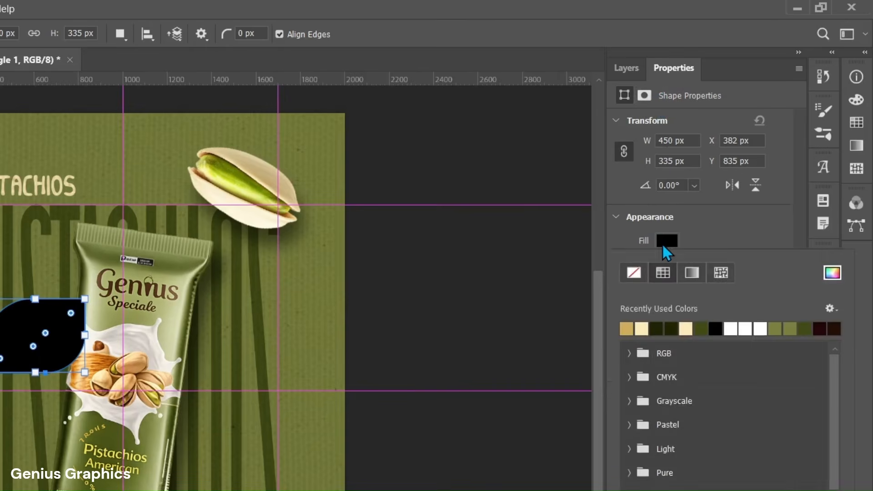
{"action": "left_click", "coordinate": [646, 330]}
{"action": "left_click", "coordinate": [831, 274]}
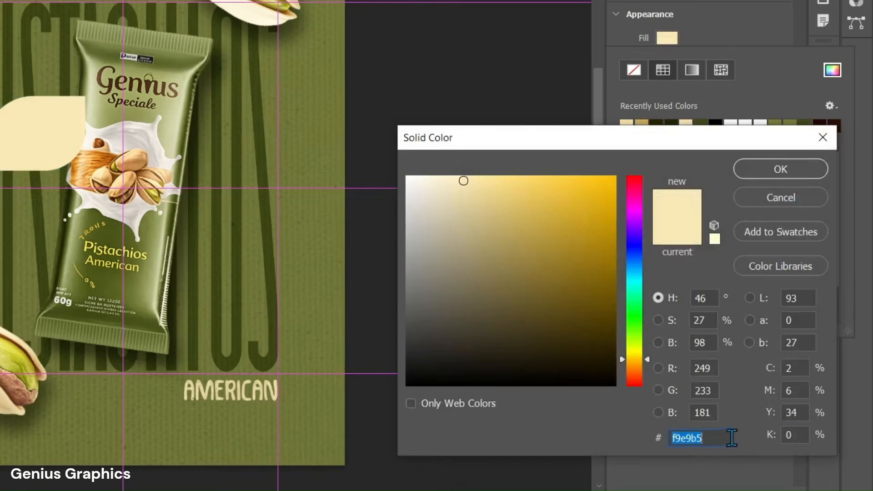
{"action": "left_click", "coordinate": [726, 439]}
{"action": "left_click", "coordinate": [767, 176]}
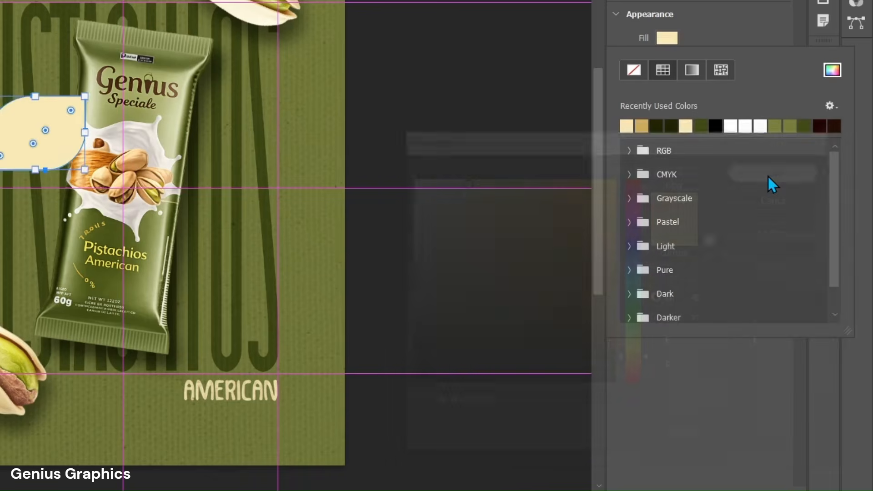
{"action": "left_click", "coordinate": [737, 234]}
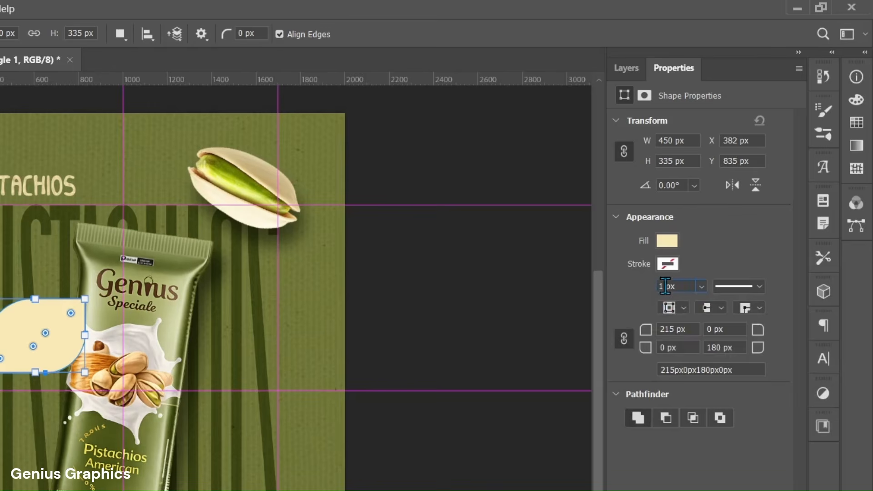
Step: Give the leaf-shaped rectangle a 12 px stroke in golden tan #d2ac5d
{"action": "type", "text": "2"}
{"action": "key", "text": "Return"}
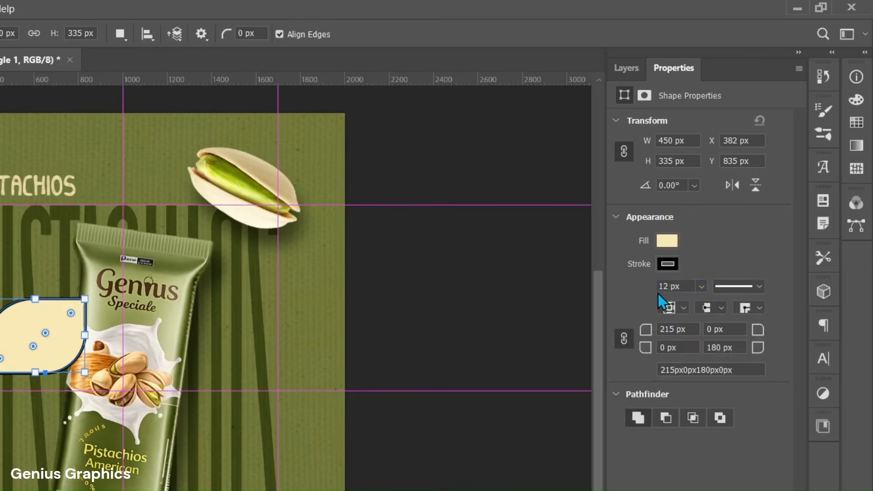
{"action": "left_click", "coordinate": [674, 267]}
{"action": "left_click", "coordinate": [641, 351]}
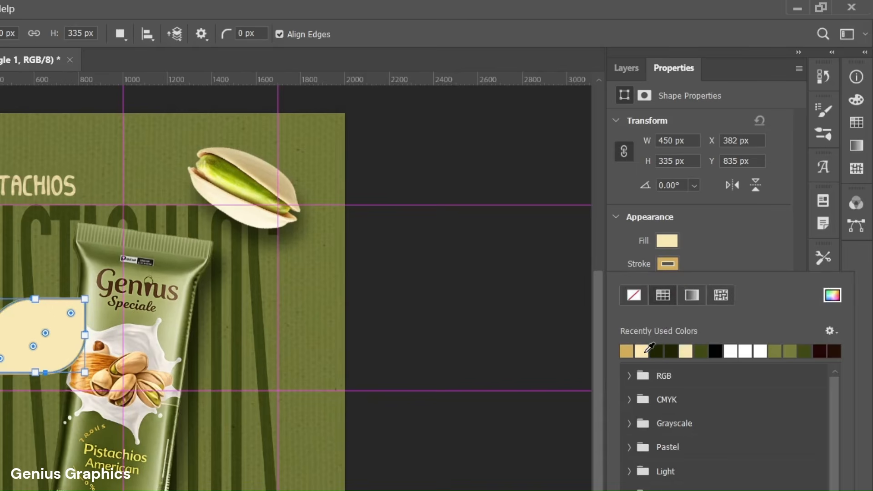
{"action": "left_click", "coordinate": [832, 295]}
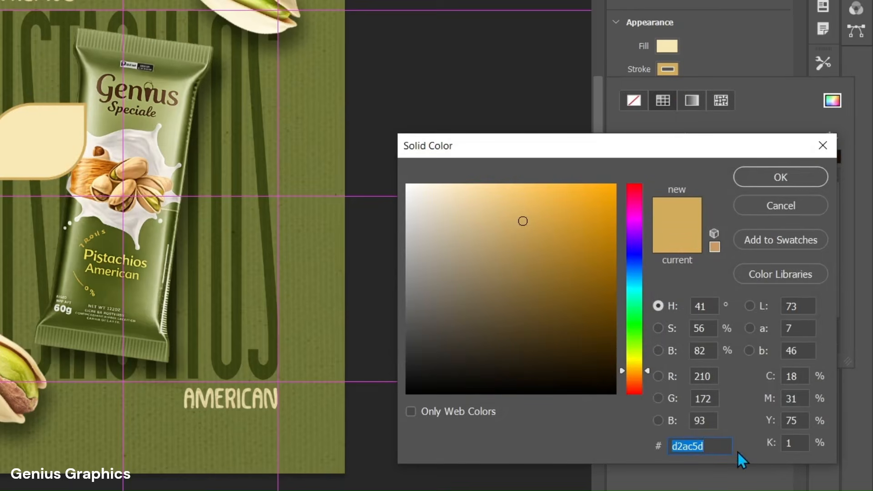
{"action": "left_click", "coordinate": [722, 445]}
{"action": "left_click", "coordinate": [777, 184]}
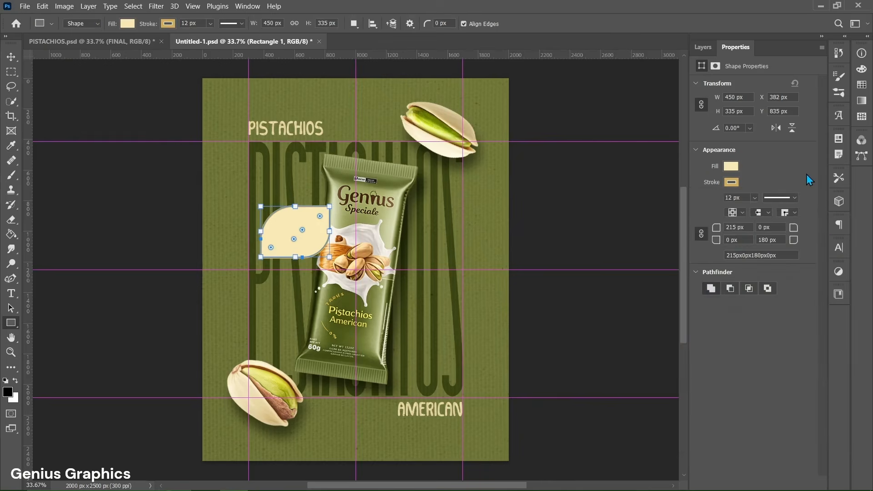
Step: Move the cream leaf shape slightly upward, beside the upper-left part of the packaging
{"action": "left_click", "coordinate": [704, 48]}
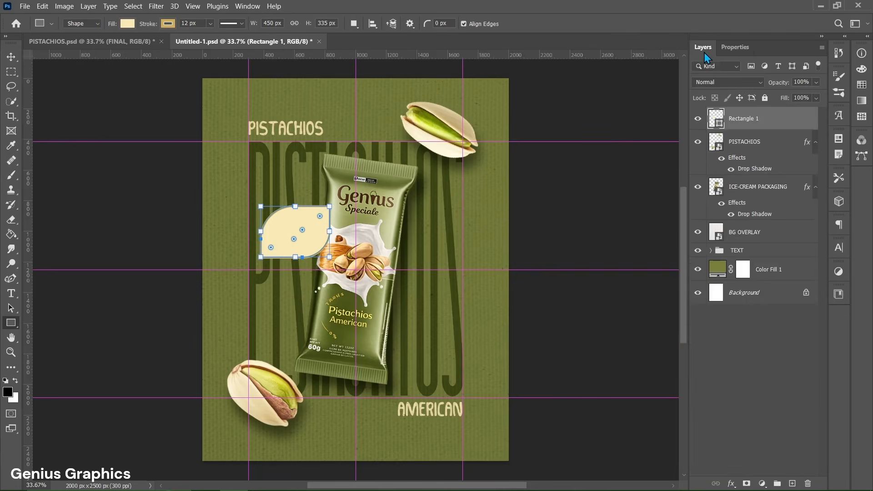
{"action": "key", "text": "v"}
{"action": "left_click_drag", "start_coordinate": [294, 232], "coordinate": [292, 215]}
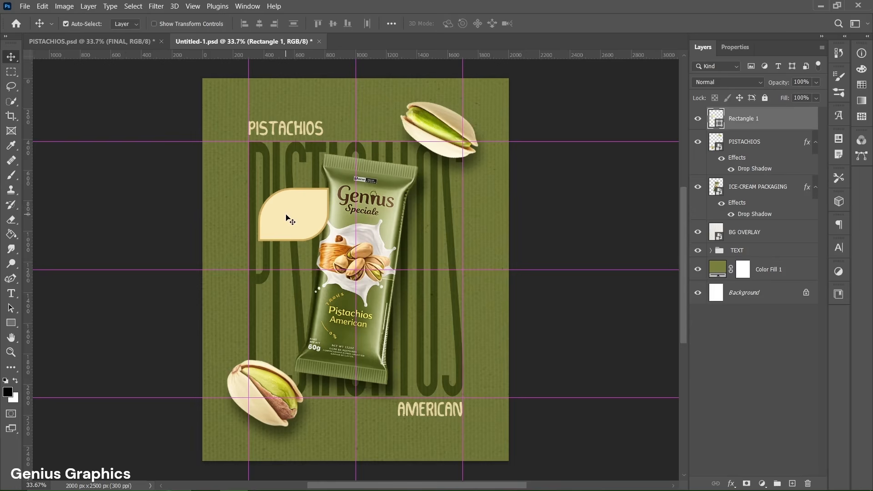
Step: Create a 350 × 225 px rectangle with a 120 px top-left and 150 px bottom-right radius, placed against the packaging's lower-right edge
{"action": "left_click", "coordinate": [11, 323]}
{"action": "left_click", "coordinate": [56, 319]}
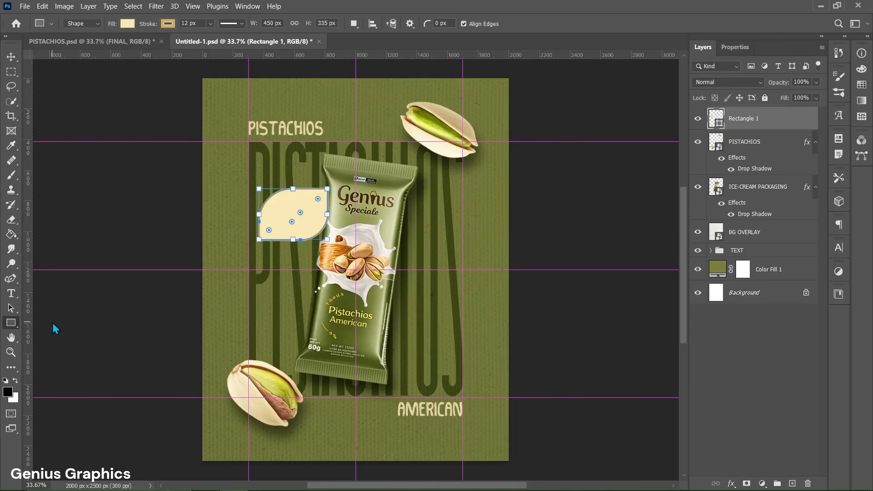
{"action": "left_click", "coordinate": [419, 324]}
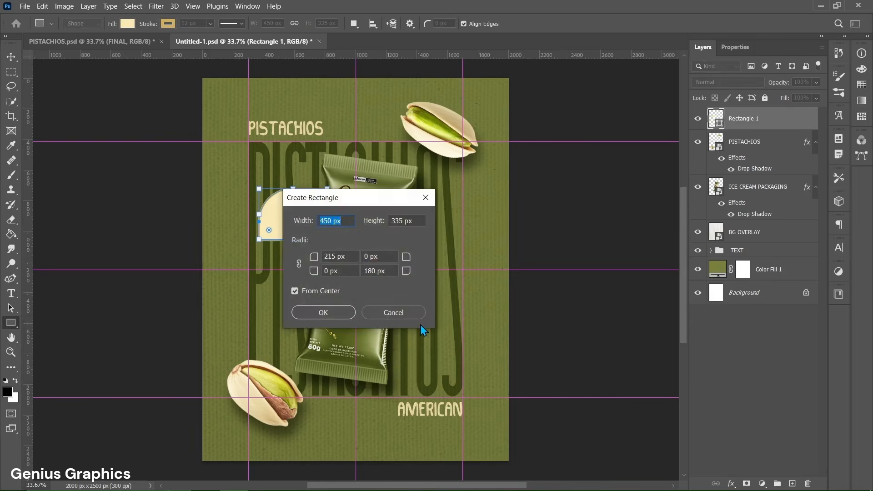
{"action": "left_click_drag", "start_coordinate": [332, 220], "coordinate": [318, 221]}
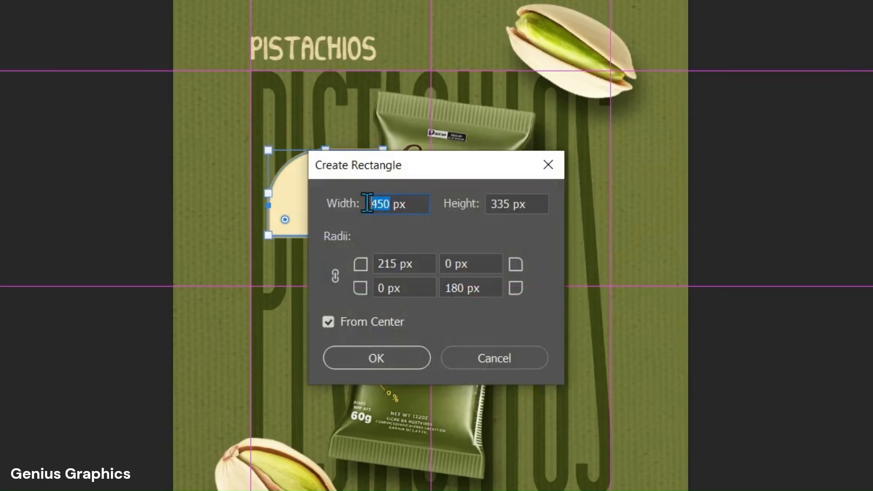
{"action": "type", "text": "350"}
{"action": "left_click_drag", "start_coordinate": [510, 205], "coordinate": [490, 204]}
{"action": "type", "text": "225"}
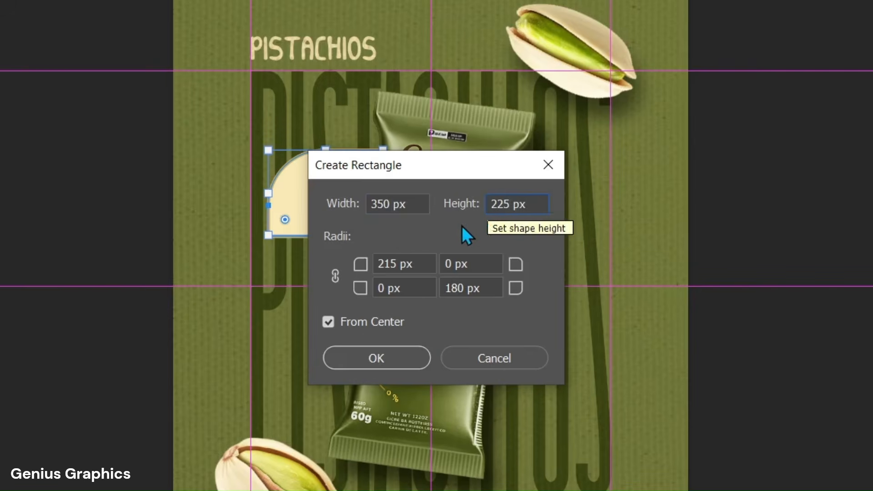
{"action": "left_click_drag", "start_coordinate": [396, 264], "coordinate": [377, 264]}
{"action": "type", "text": "120"}
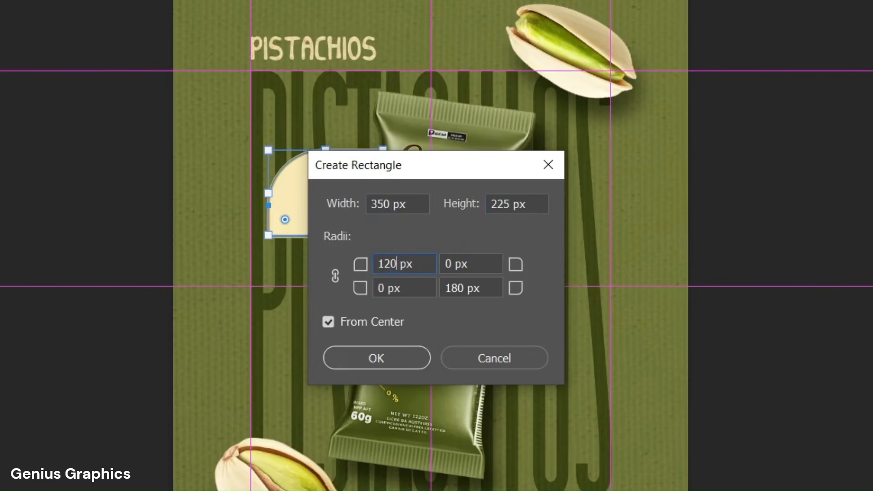
{"action": "left_click_drag", "start_coordinate": [463, 289], "coordinate": [439, 290]}
{"action": "type", "text": "150"}
{"action": "left_click", "coordinate": [399, 361]}
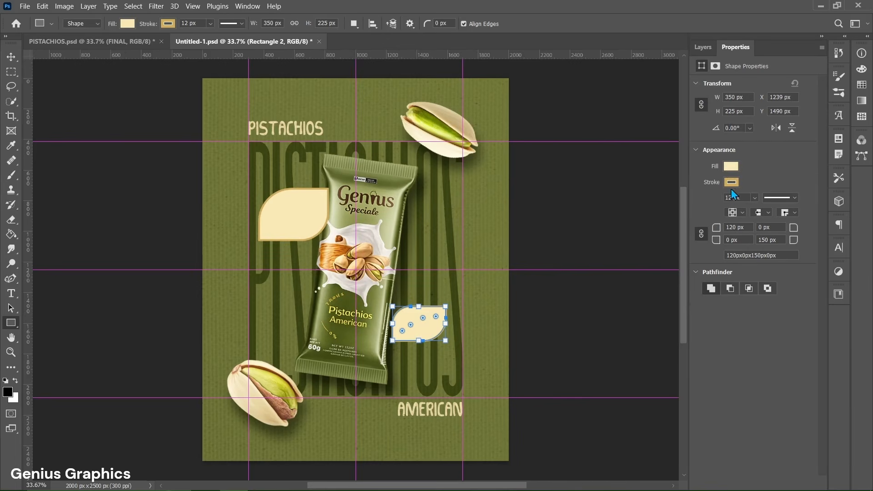
{"action": "key", "text": "v"}
{"action": "mouse_move", "coordinate": [415, 327]}
{"action": "left_mouse_down"}
{"action": "mouse_move", "coordinate": [404, 313]}
{"action": "mouse_move", "coordinate": [412, 338]}
{"action": "left_mouse_up"}
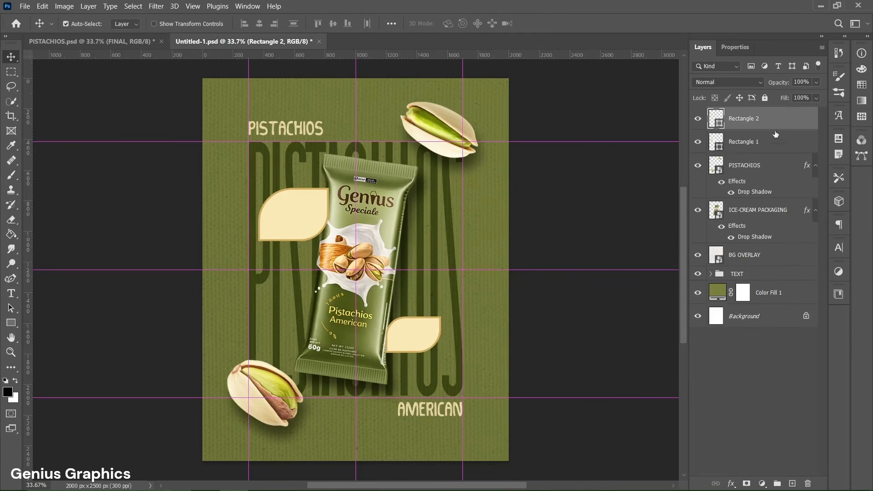
Step: Convert both leaf-shaped rectangles into one smart object and rename it SHAPES
{"action": "left_click", "coordinate": [775, 146], "text": "shift"}
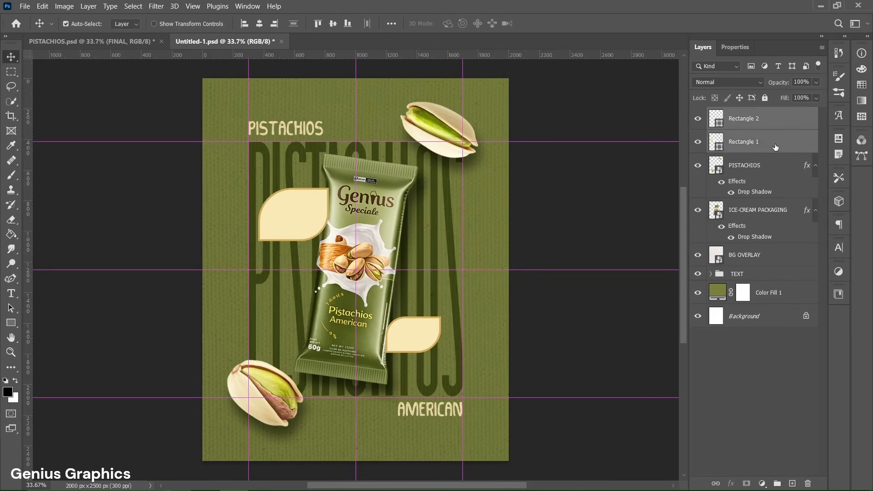
{"action": "right_click", "coordinate": [775, 146]}
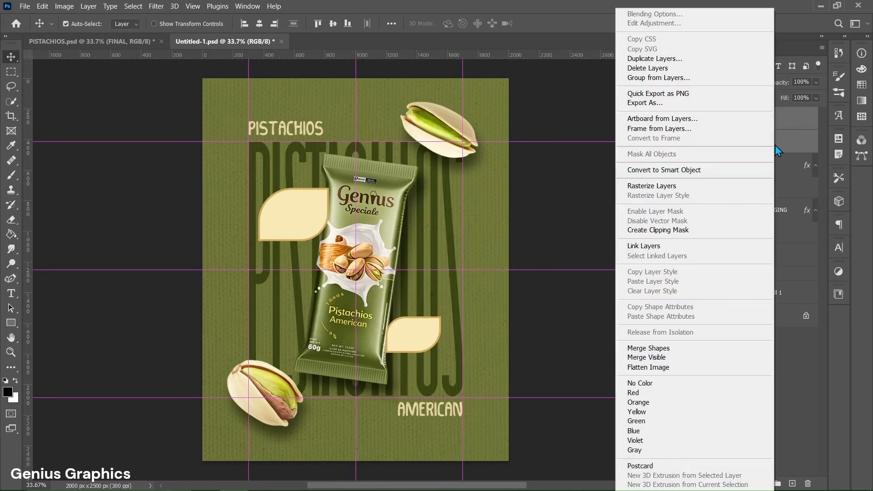
{"action": "left_click", "coordinate": [672, 171]}
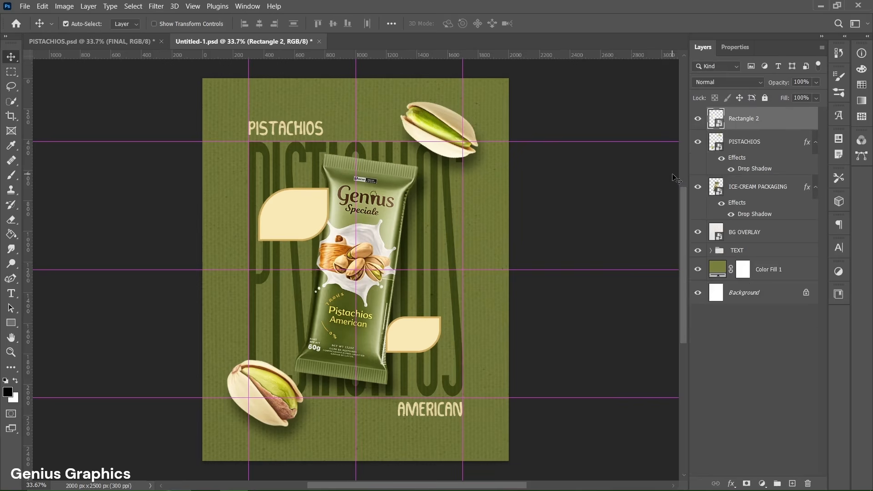
{"action": "double_click", "coordinate": [757, 120]}
{"action": "type", "text": "SHAPES"}
{"action": "key", "text": "Return"}
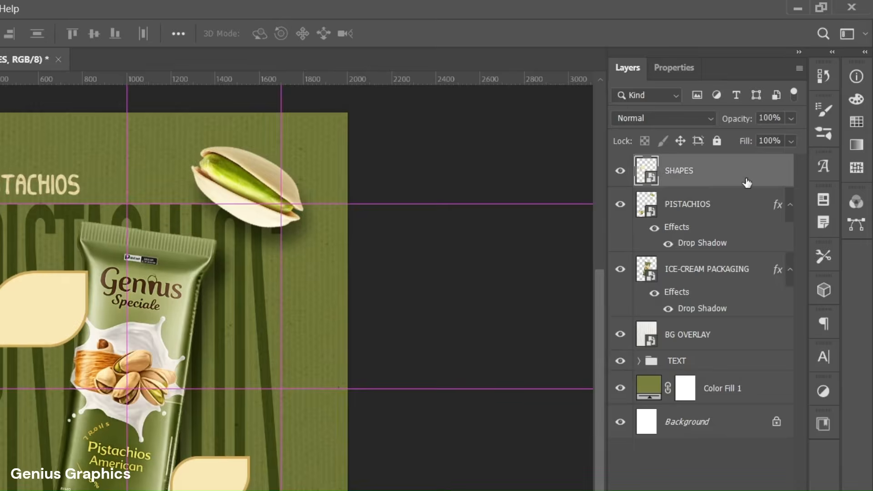
Step: Add a Multiply drop shadow to SHAPES in #1e2403 with 56% opacity, 145° angle, 53 px distance, 2% spread and 26 px size
{"action": "double_click", "coordinate": [783, 125]}
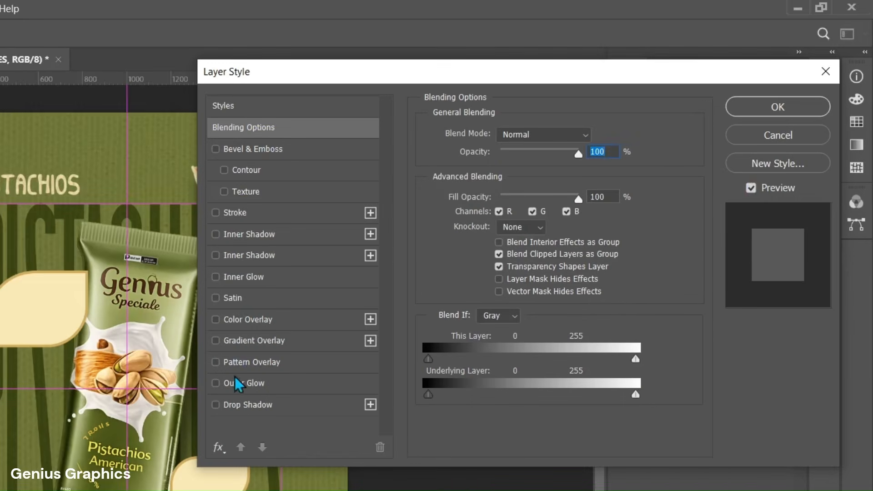
{"action": "left_click", "coordinate": [238, 401]}
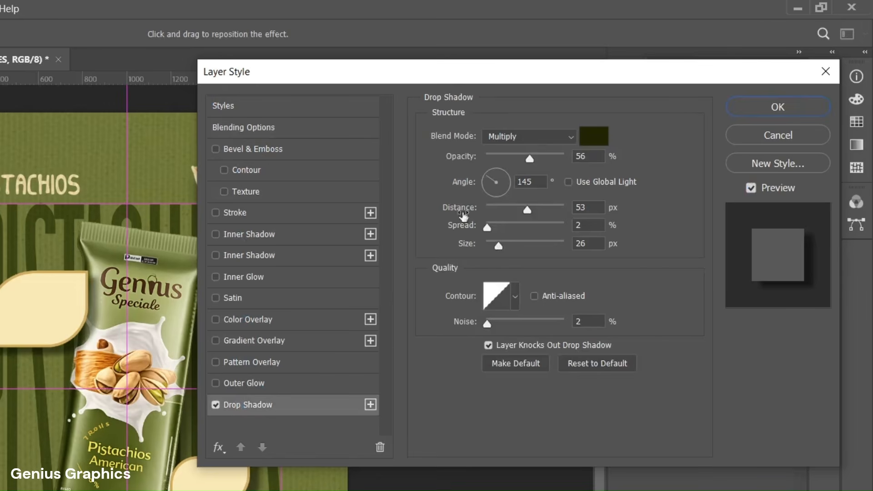
{"action": "left_click", "coordinate": [593, 137]}
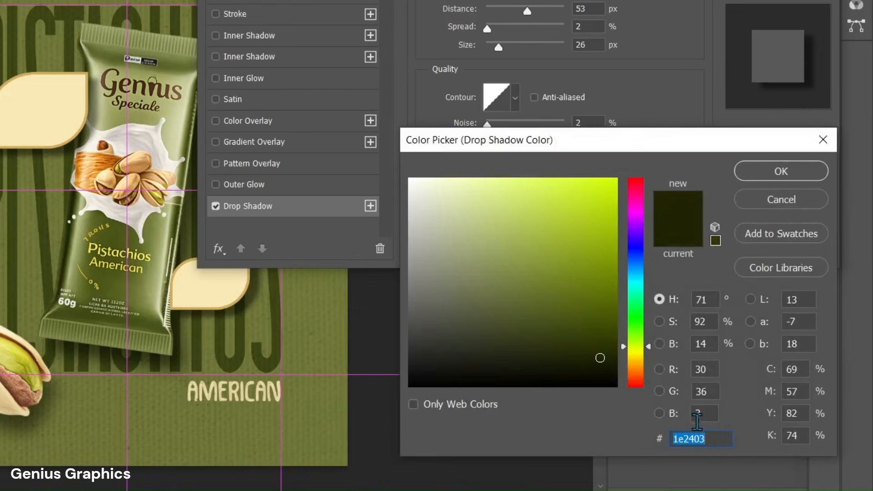
{"action": "left_click", "coordinate": [716, 444]}
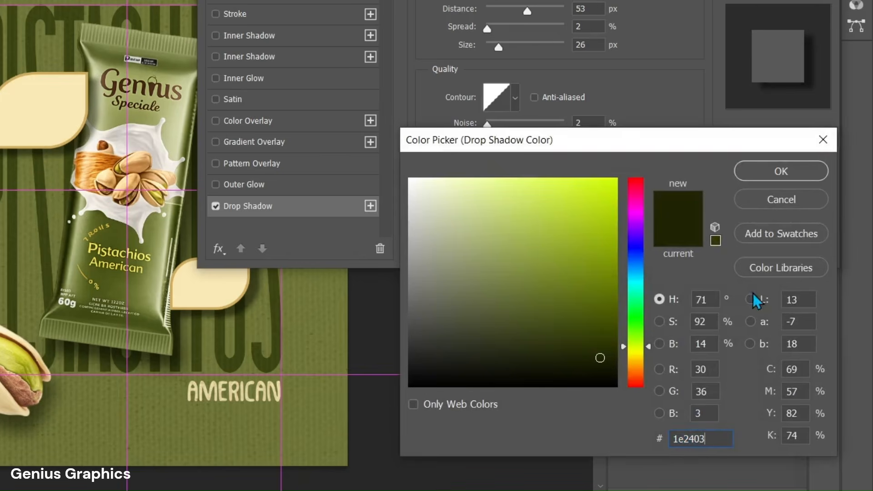
{"action": "left_click", "coordinate": [773, 171]}
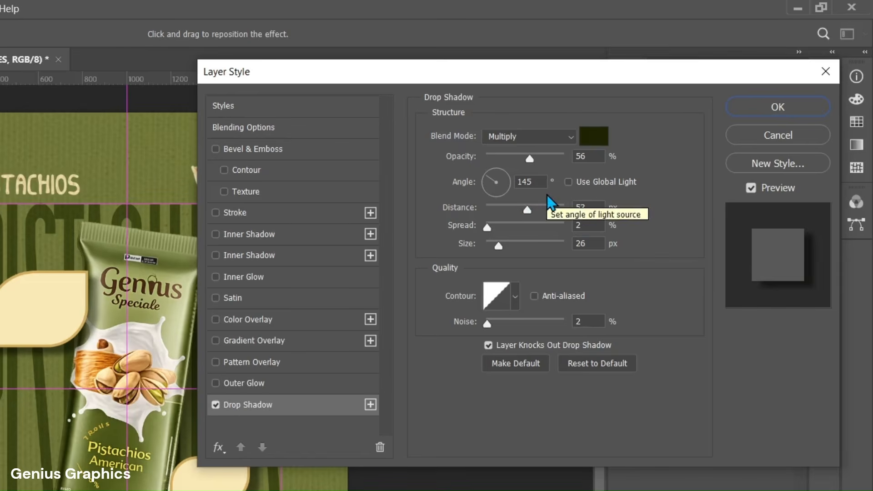
{"action": "left_click", "coordinate": [769, 112]}
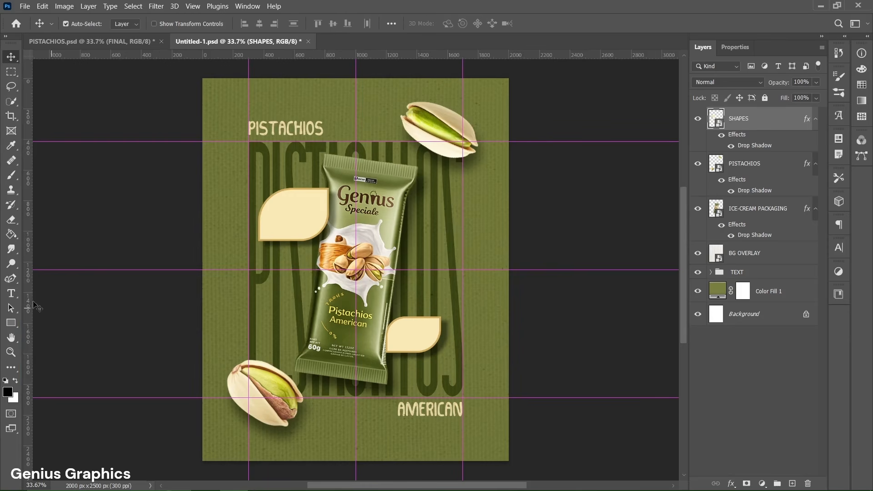
Step: Add the quote “Irresistible until the last bite” in 12.33 pt Century Gothic Bold Italic, colour #6f763a, positioned inside the larger leaf shape
{"action": "left_click", "coordinate": [20, 295]}
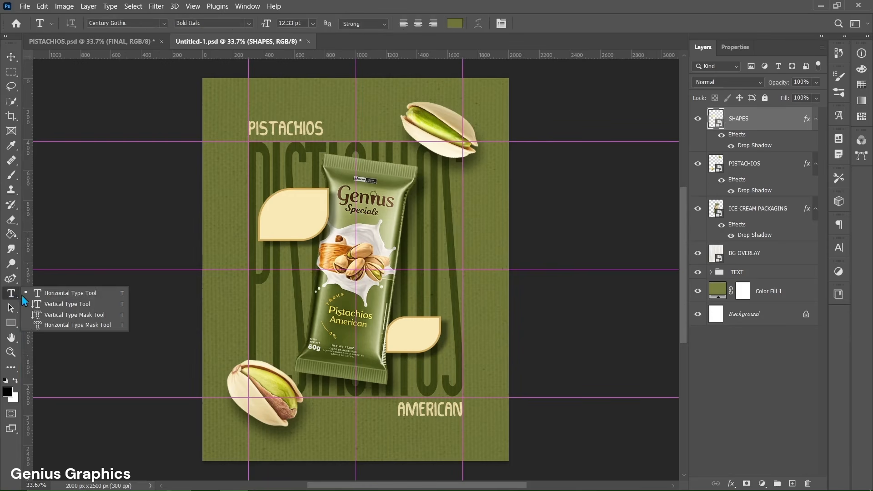
{"action": "left_click", "coordinate": [70, 294]}
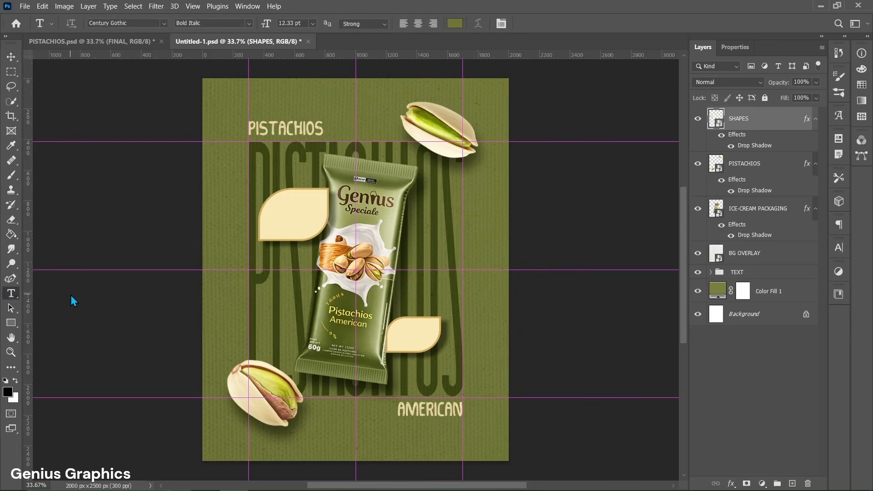
{"action": "left_click", "coordinate": [268, 217]}
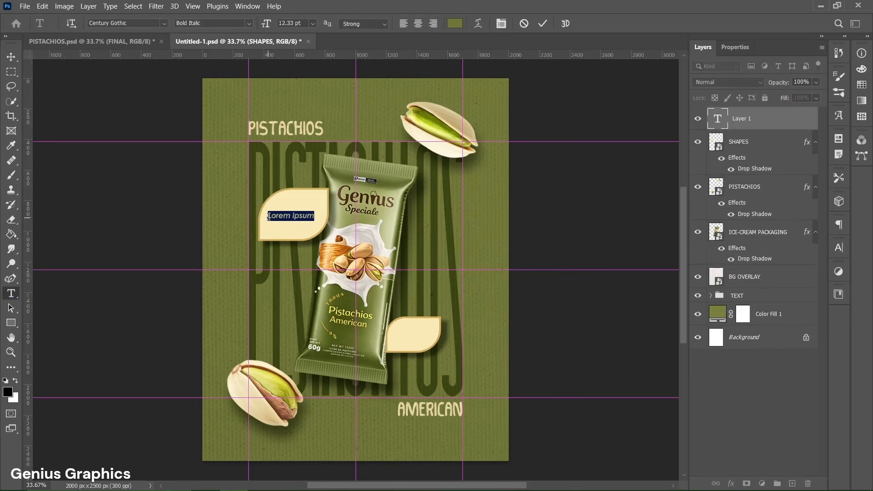
{"action": "left_click", "coordinate": [730, 52]}
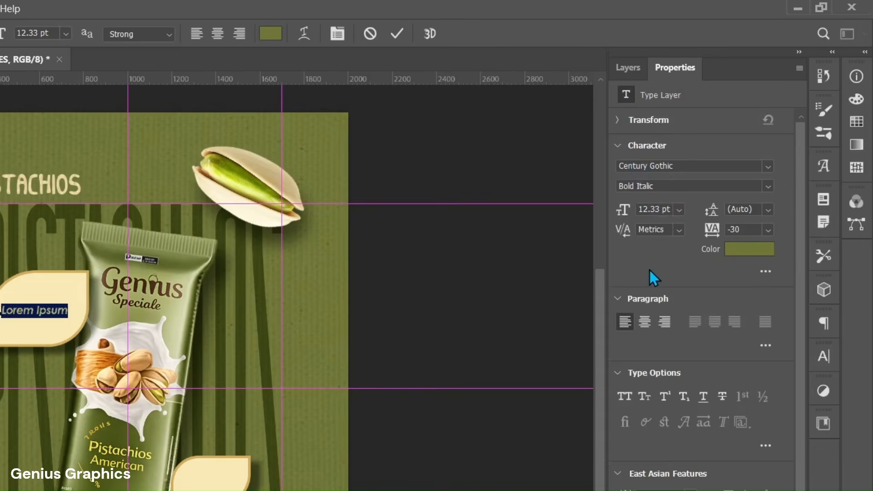
{"action": "left_click", "coordinate": [748, 251]}
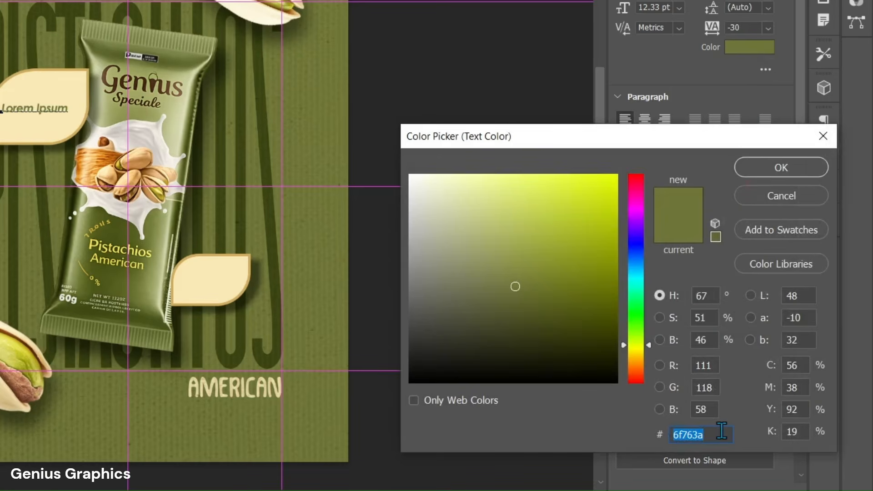
{"action": "left_click", "coordinate": [721, 432]}
{"action": "left_click", "coordinate": [763, 168]}
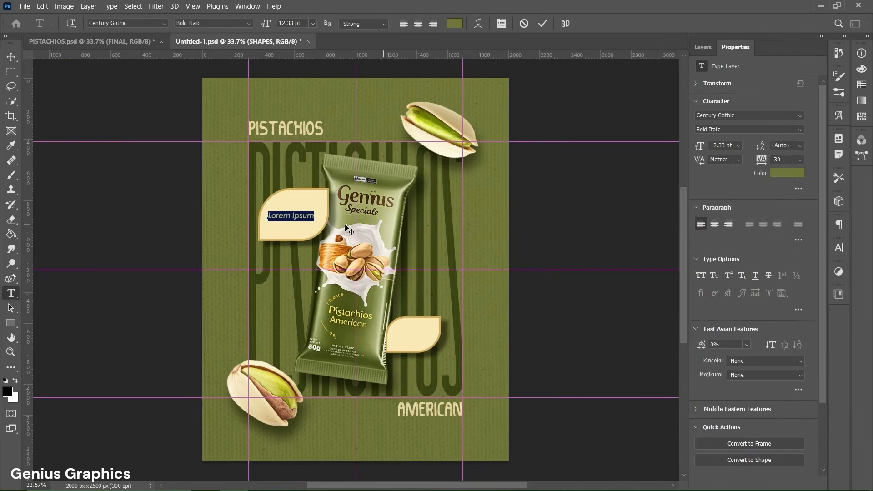
{"action": "type", "text": "\"Irresistible until the last bite\""}
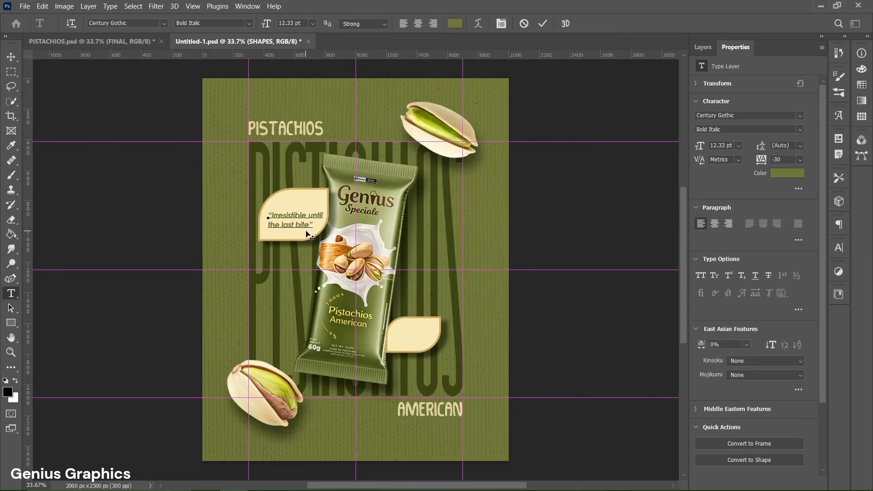
{"action": "left_click", "coordinate": [540, 31]}
{"action": "key", "text": "v"}
{"action": "left_click_drag", "start_coordinate": [292, 217], "coordinate": [291, 214]}
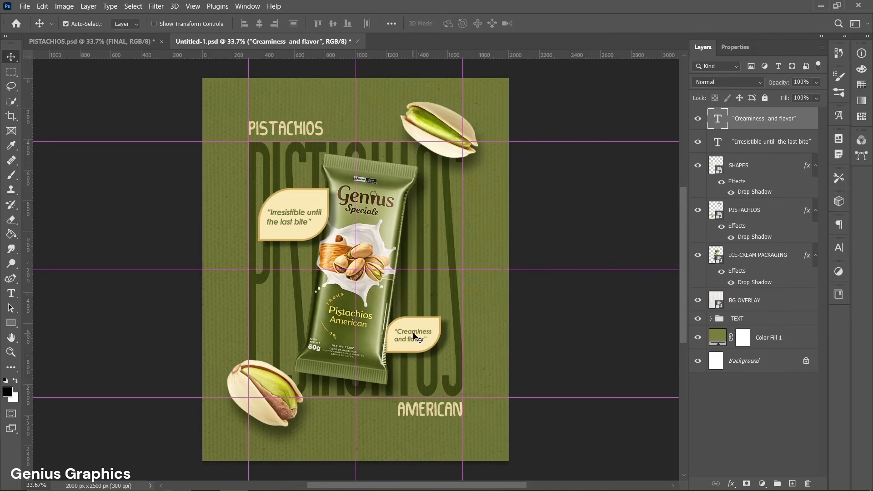
Step: Examine the character settings of the “Creaminess and flavor” text in the smaller leaf shape
{"action": "double_click", "coordinate": [412, 332]}
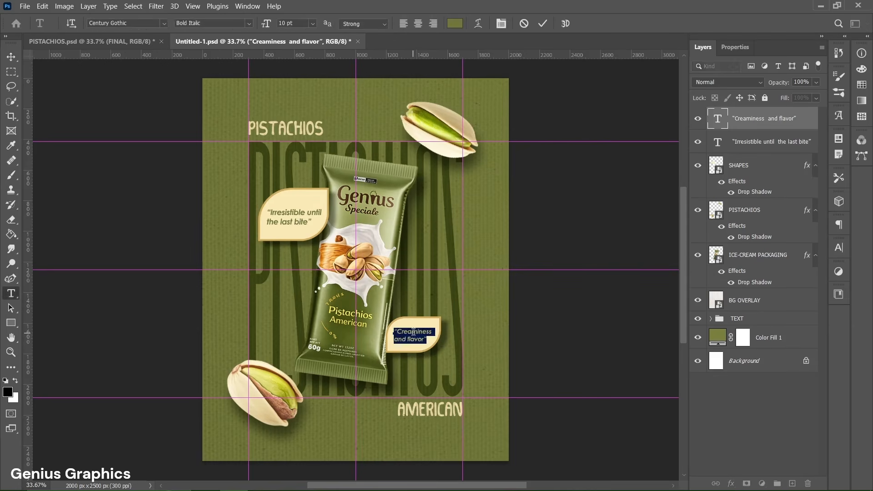
{"action": "left_click", "coordinate": [735, 47]}
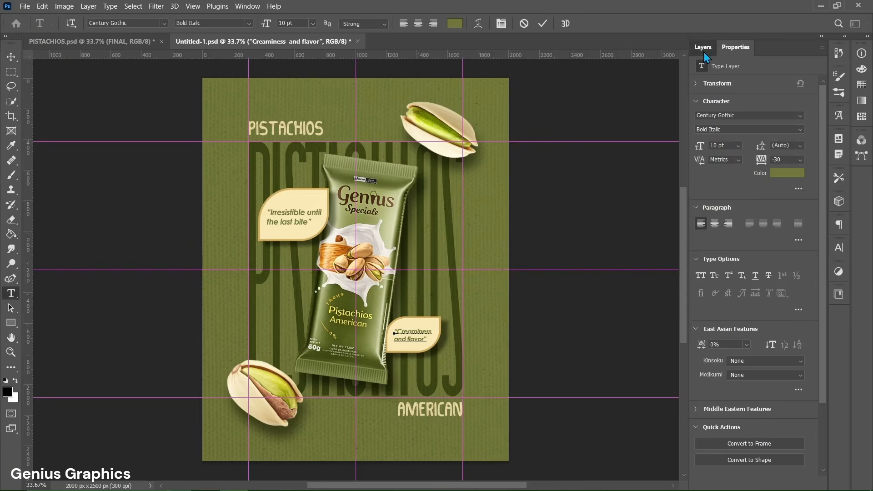
{"action": "left_click", "coordinate": [612, 78]}
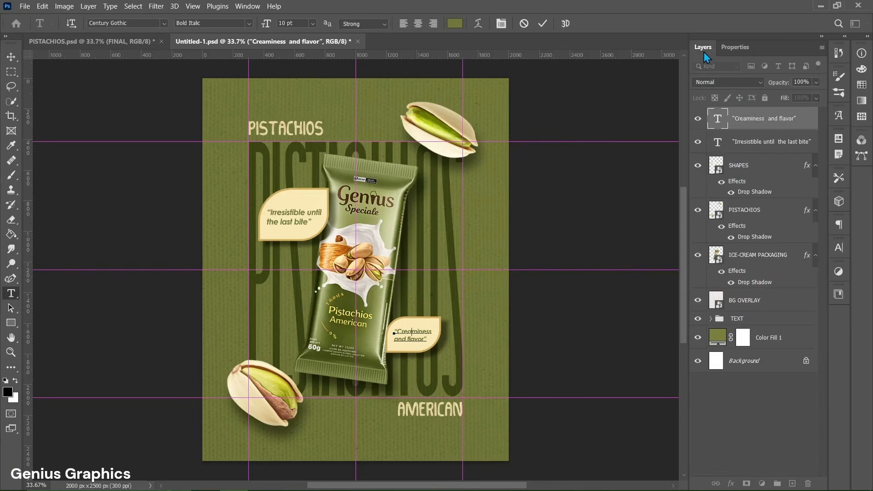
{"action": "key", "text": "ctrl+Return"}
{"action": "key", "text": "v"}
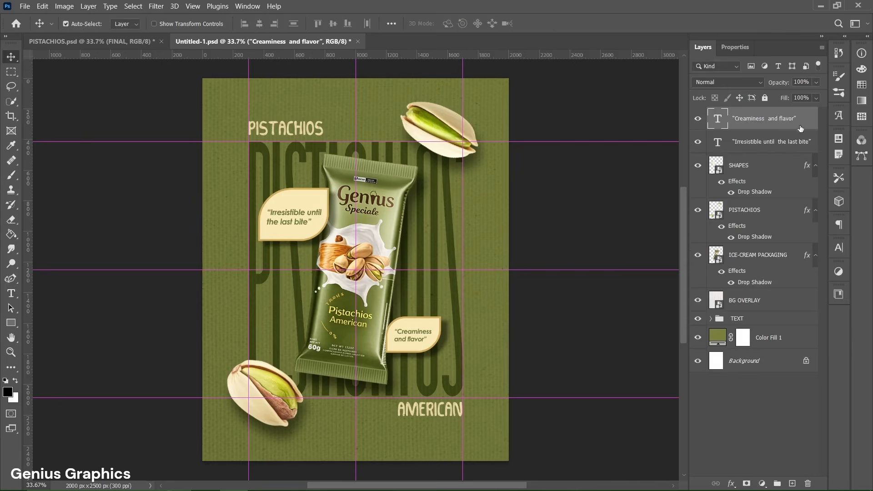
Step: Group the two quote text layers and name the group TEXT
{"action": "left_click", "coordinate": [803, 151], "text": "shift"}
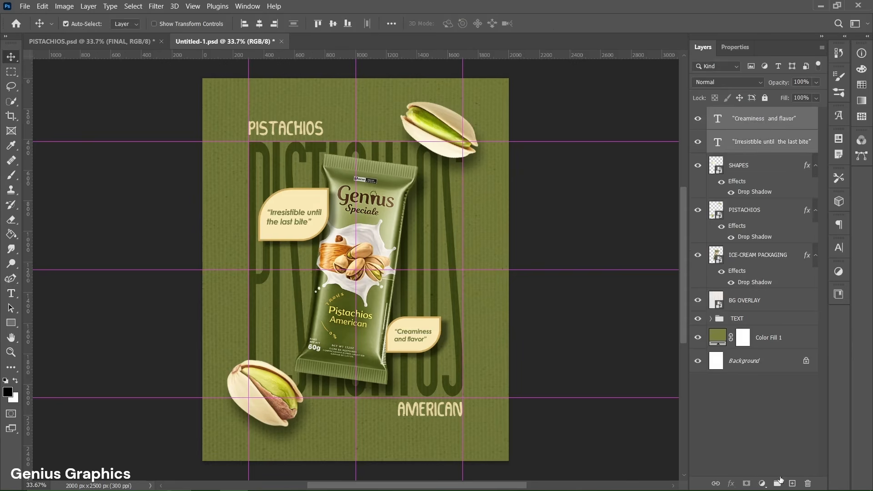
{"action": "left_click", "coordinate": [778, 485]}
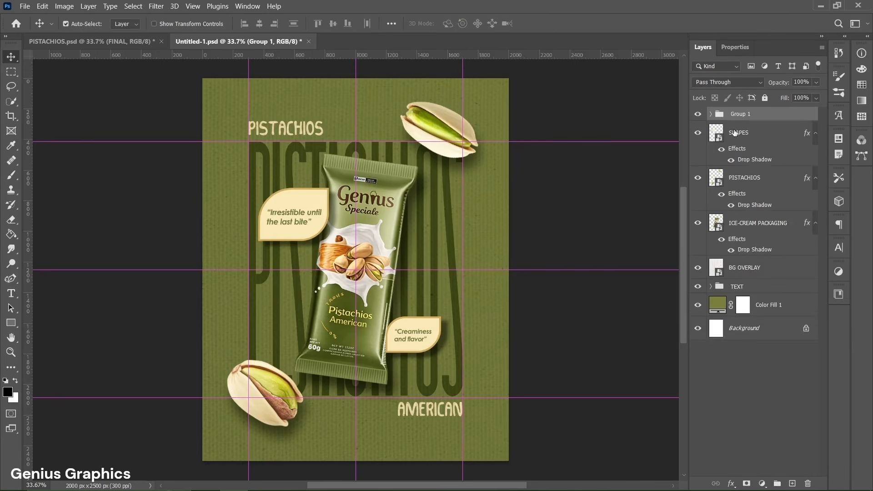
{"action": "double_click", "coordinate": [740, 114]}
{"action": "type", "text": "TEXT"}
{"action": "key", "text": "Return"}
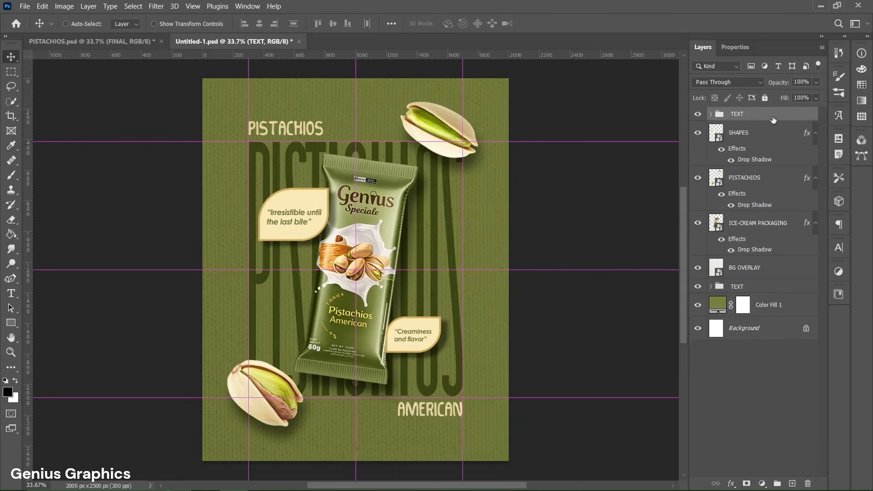
Step: Stamp all visible layers into a new merged layer and rename it FINAL
{"action": "key", "text": "ctrl+shift+alt+e"}
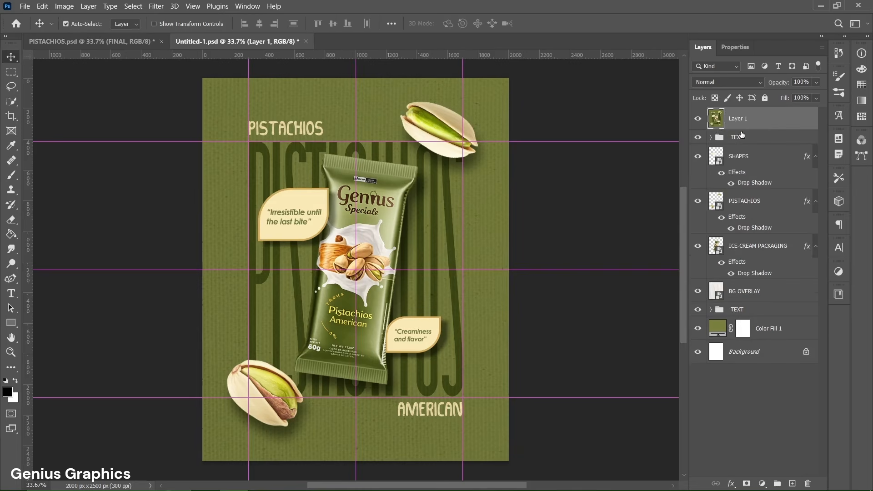
{"action": "double_click", "coordinate": [737, 118]}
{"action": "type", "text": "FINAL"}
{"action": "key", "text": "Return"}
Step: Clear all guides from the poster document
{"action": "left_click", "coordinate": [198, 7]}
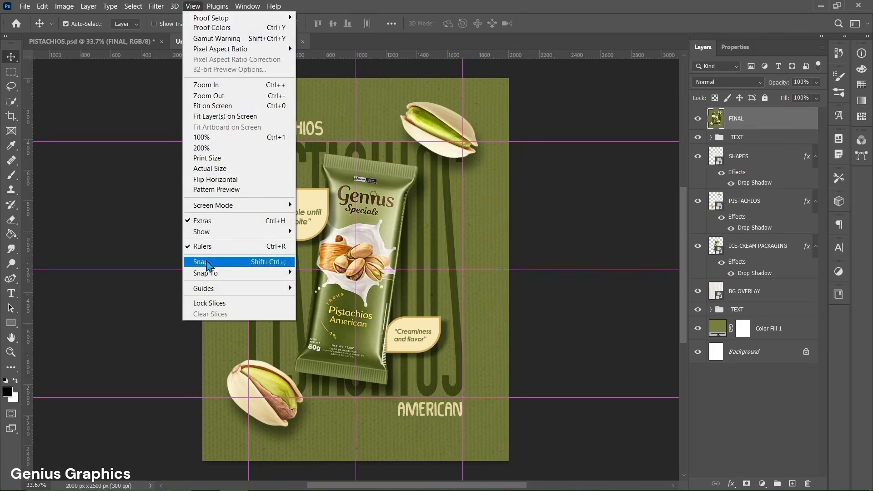
{"action": "mouse_move", "coordinate": [209, 290]}
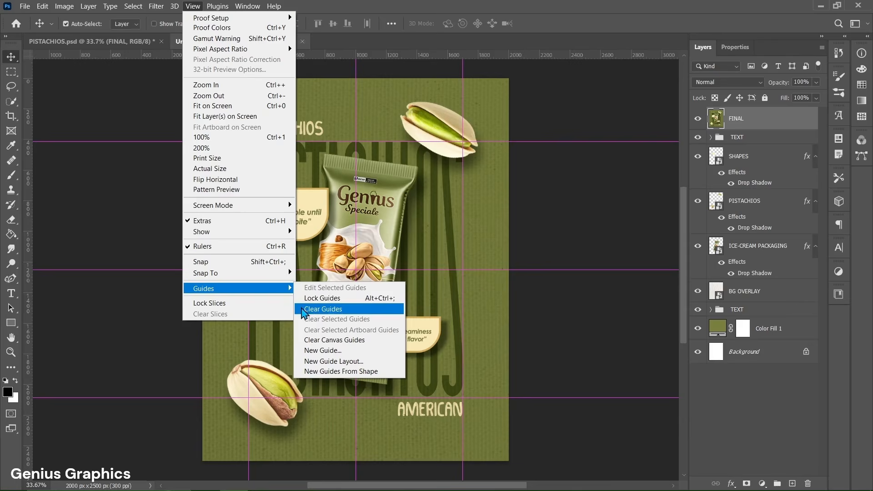
{"action": "left_click", "coordinate": [328, 312]}
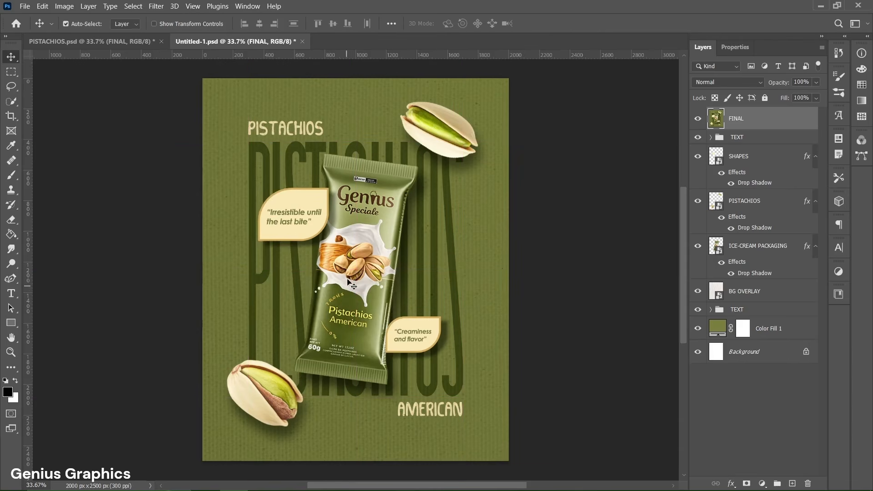
{"action": "scroll", "coordinate": [356, 265], "scroll_direction": "up", "scroll_amount": 1}
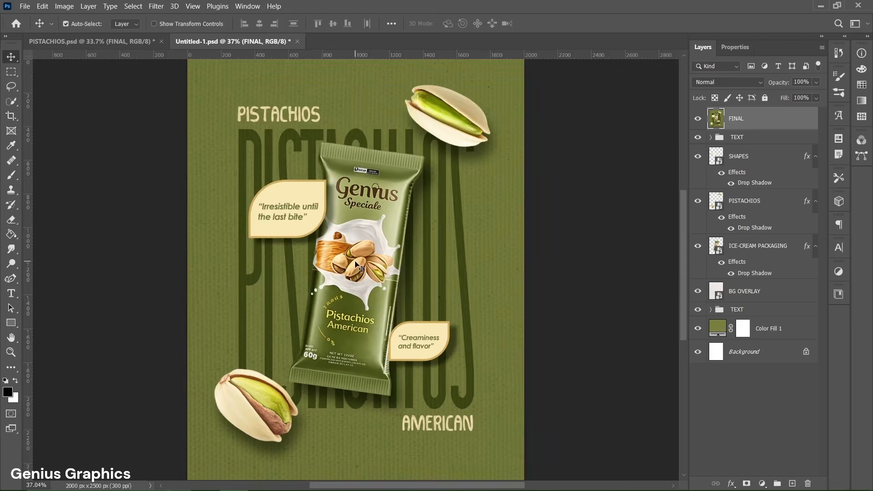